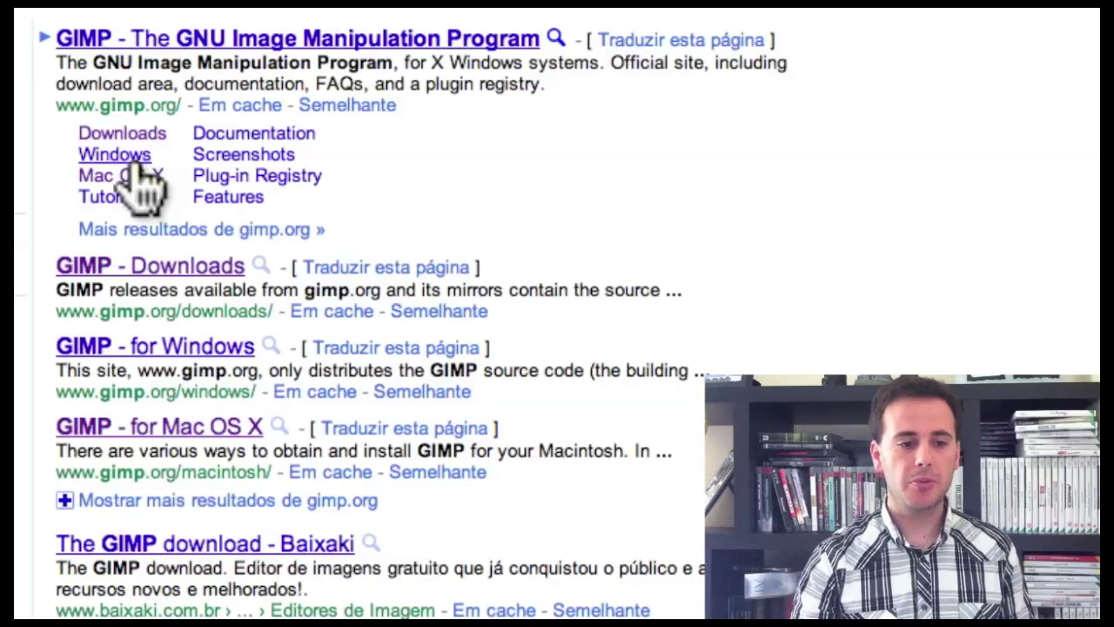
Open the GIMP for Windows page and follow the Installer link to download GIMP for Windows version 2.6.11
{"action": "left_click", "coordinate": [109, 154]}
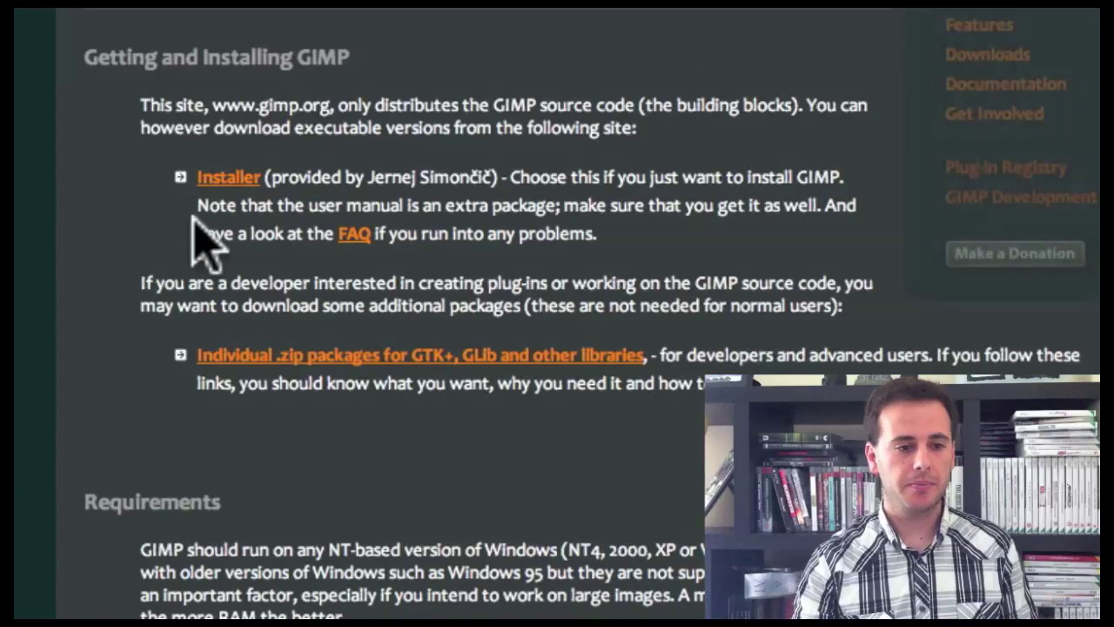
{"action": "scroll", "coordinate": [261, 248], "scroll_direction": "up", "scroll_amount": 1}
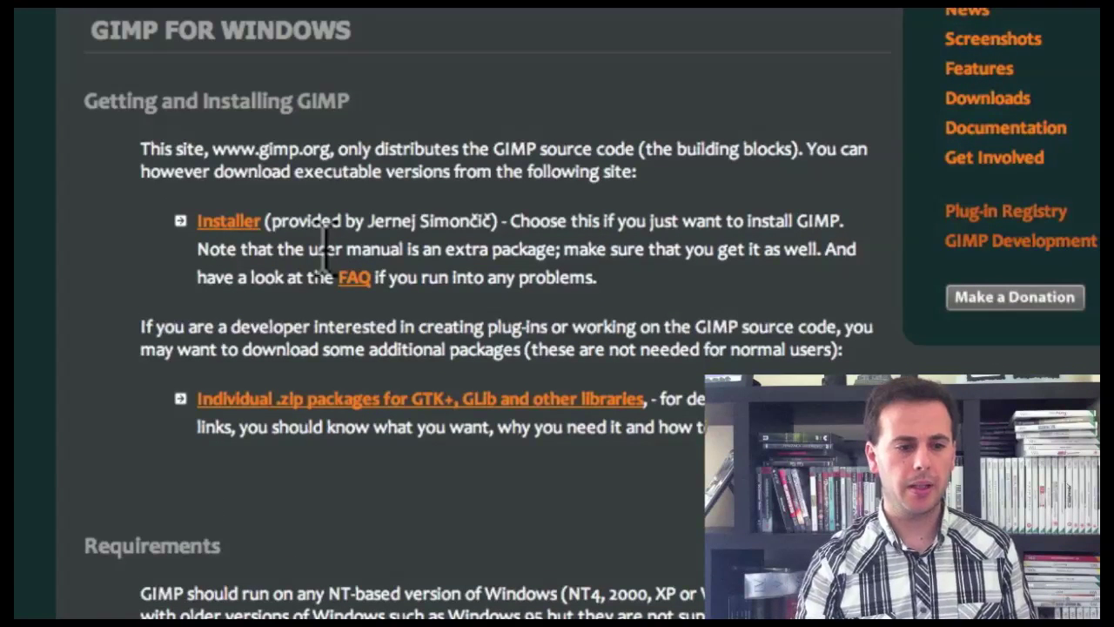
{"action": "scroll", "coordinate": [323, 252], "scroll_direction": "down", "scroll_amount": 1}
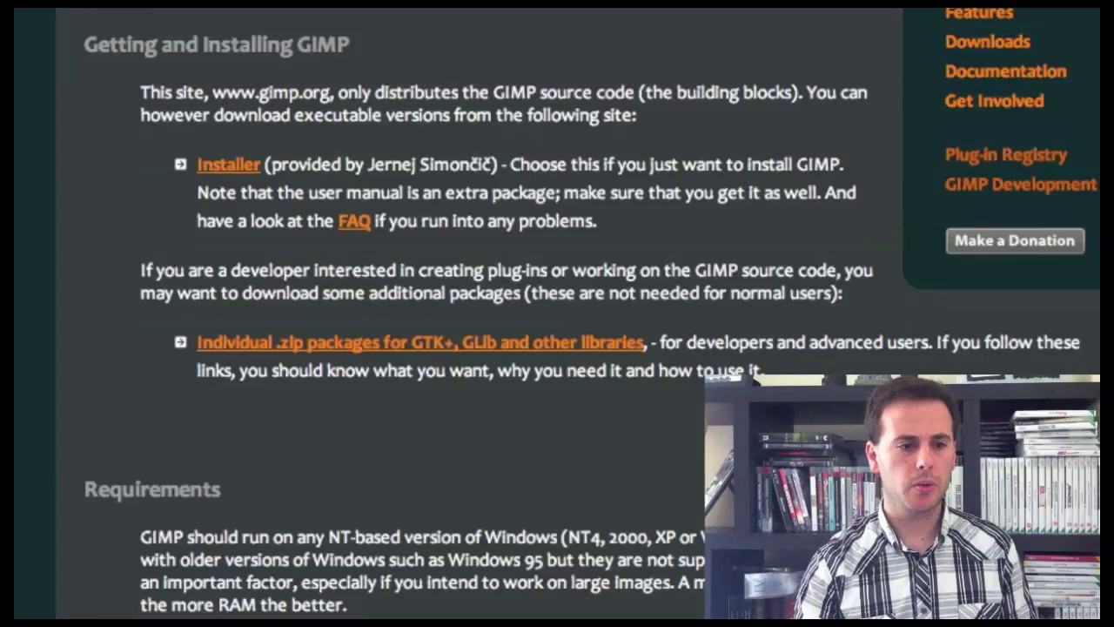
{"action": "left_click", "coordinate": [242, 170]}
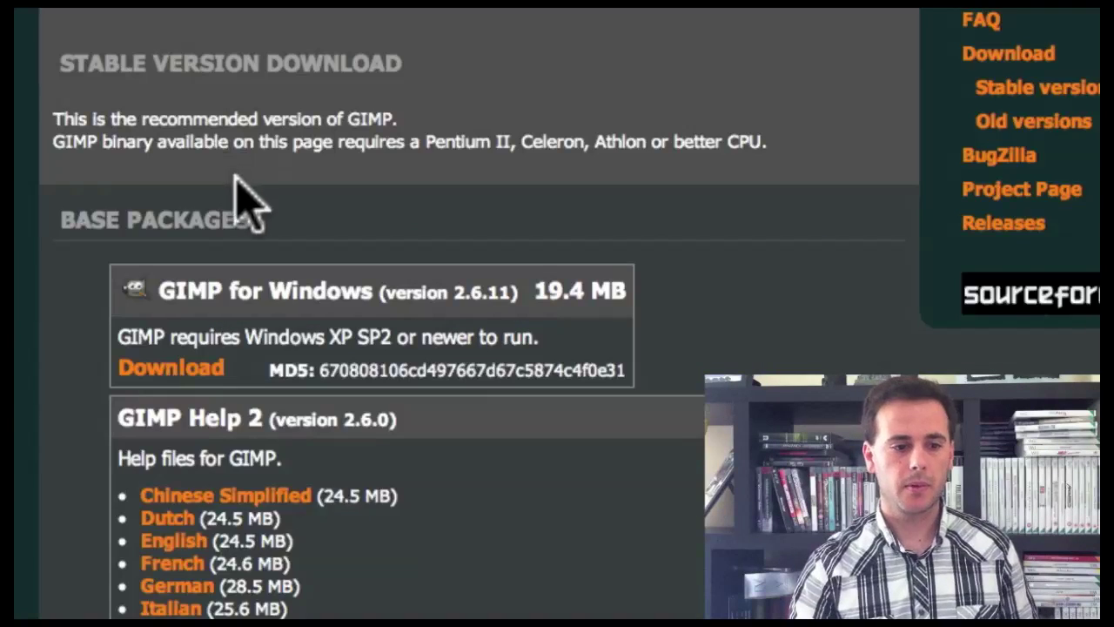
{"action": "scroll", "coordinate": [243, 261], "scroll_direction": "up", "scroll_amount": 1}
{"action": "left_click", "coordinate": [177, 417]}
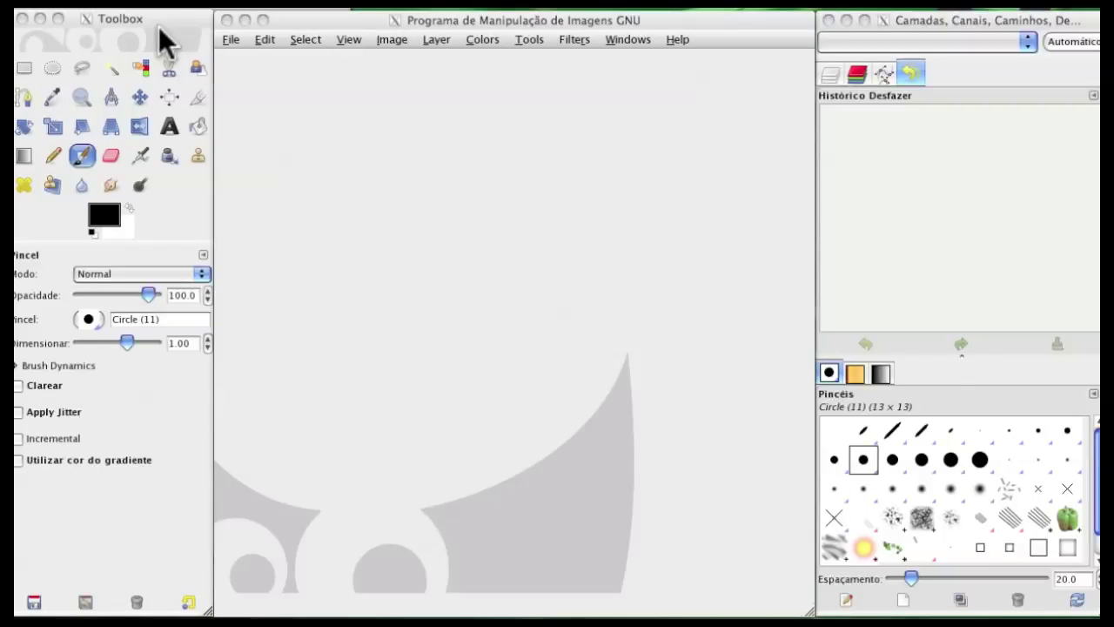
{"action": "left_click", "coordinate": [527, 265]}
{"action": "mouse_move", "coordinate": [820, 610]}
{"action": "left_mouse_down"}
{"action": "mouse_move", "coordinate": [779, 447]}
{"action": "mouse_move", "coordinate": [821, 567]}
{"action": "mouse_move", "coordinate": [818, 589]}
{"action": "mouse_move", "coordinate": [754, 369]}
{"action": "mouse_move", "coordinate": [809, 612]}
{"action": "left_mouse_up"}
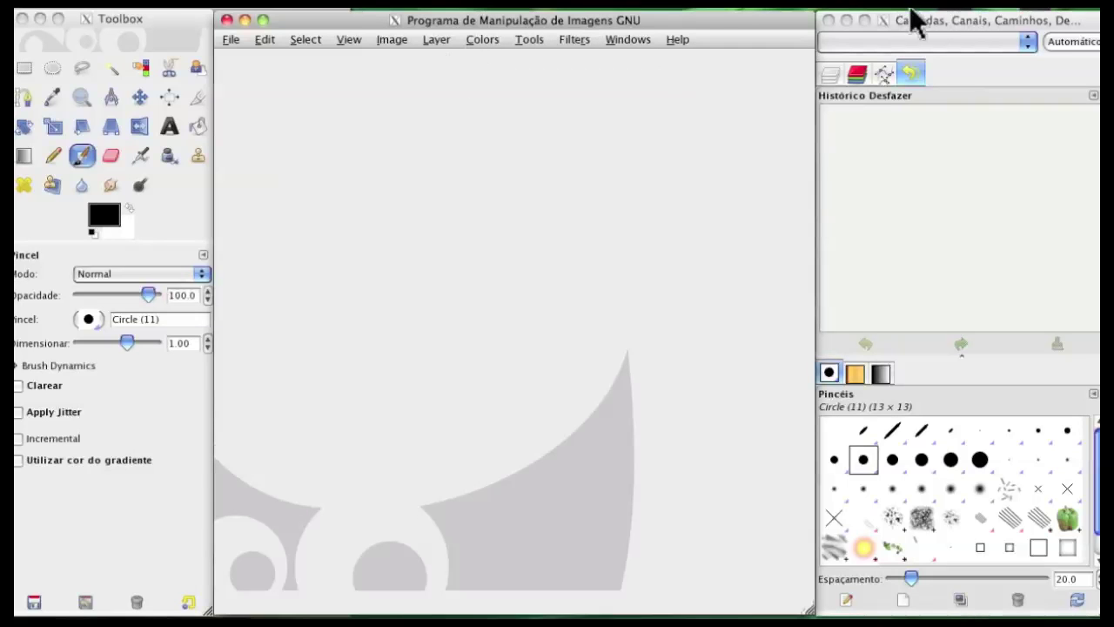
{"action": "left_click", "coordinate": [938, 26]}
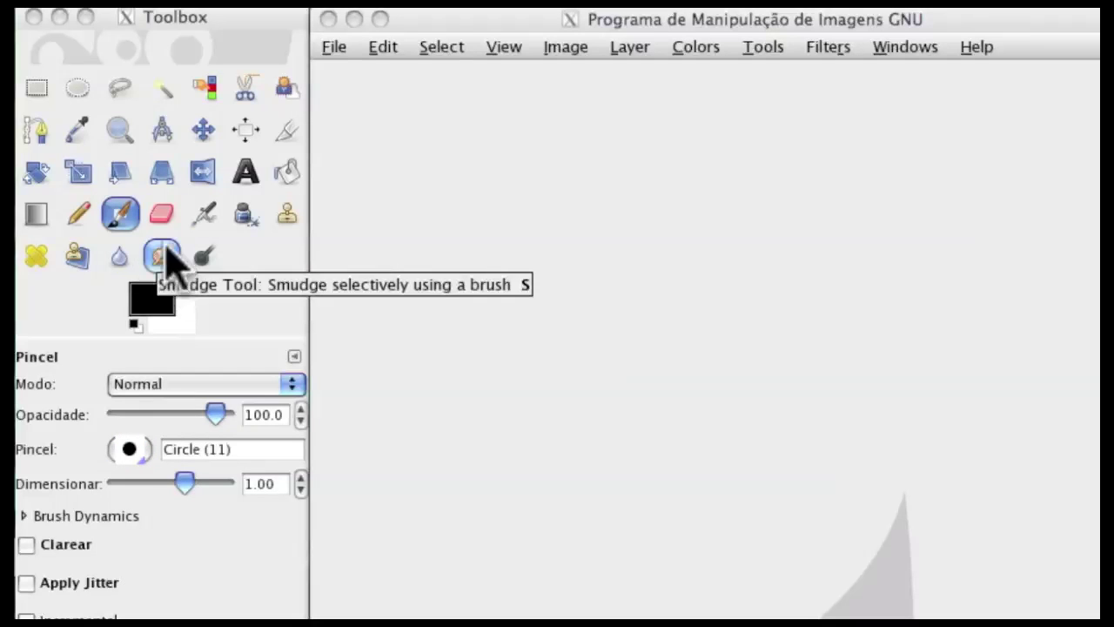
Activate the Perspective, Shear, Scale and Measure tools in turn to examine their options
{"action": "left_click", "coordinate": [160, 178]}
{"action": "left_click", "coordinate": [113, 178]}
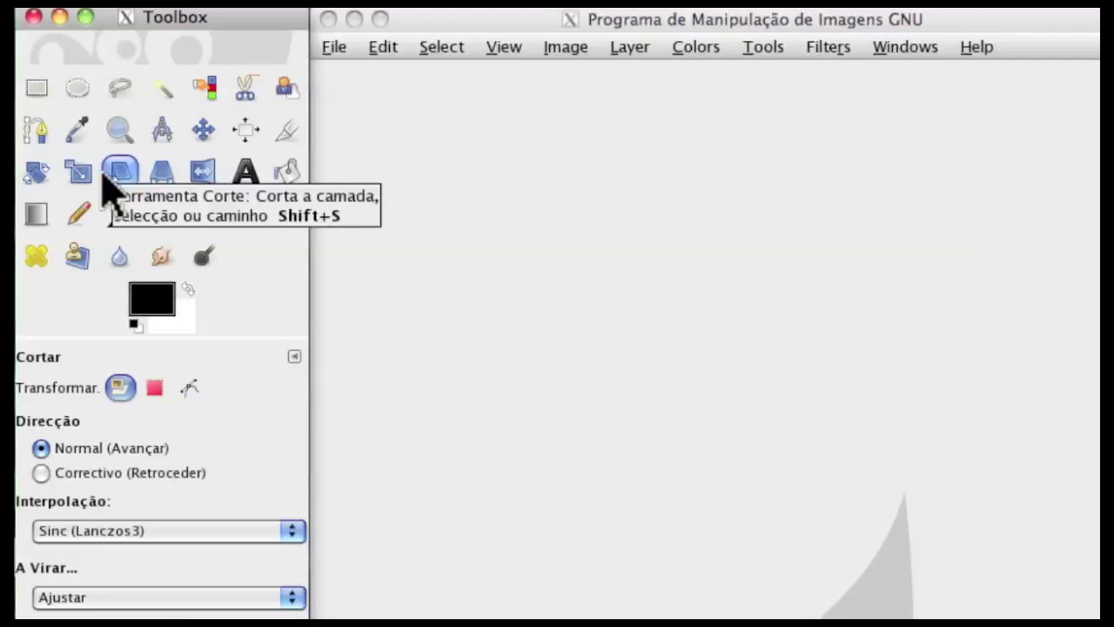
{"action": "left_click", "coordinate": [80, 179]}
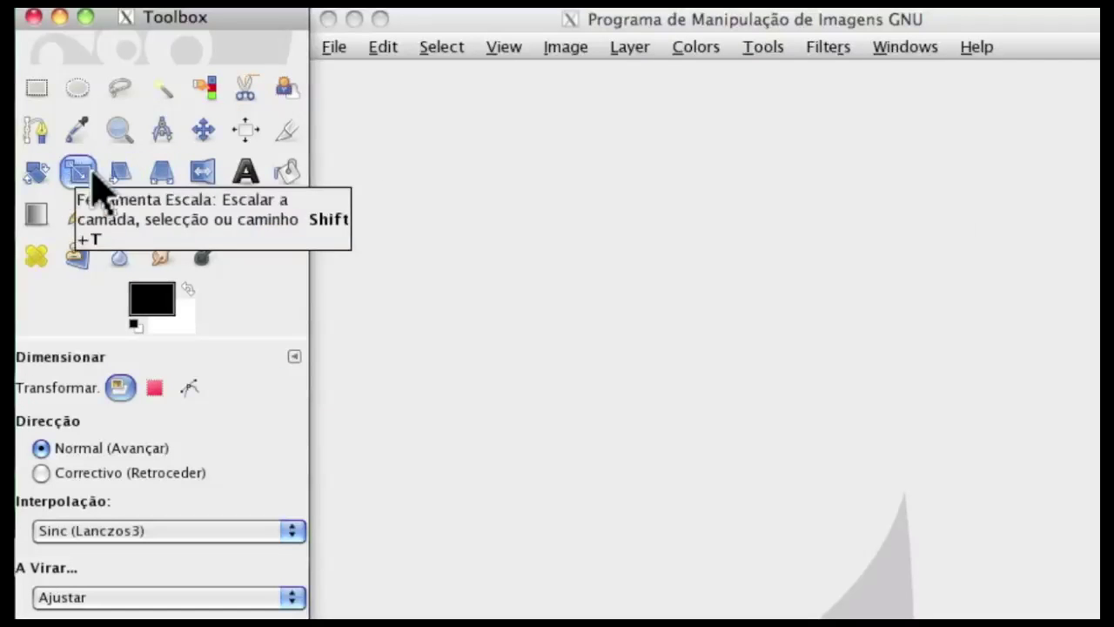
{"action": "left_click", "coordinate": [166, 133]}
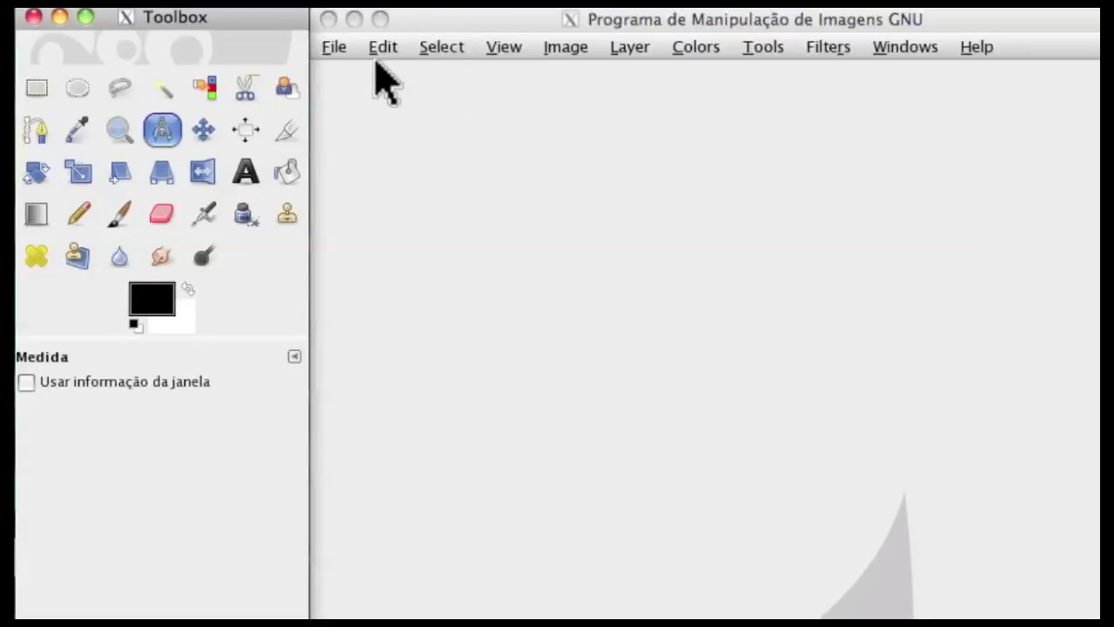
Open the recent image aPensarEm-logo-HD.xcf and narrow its window so the Ferramentas slide beside it shows
{"action": "left_click", "coordinate": [333, 49]}
{"action": "left_click", "coordinate": [333, 49]}
{"action": "mouse_move", "coordinate": [383, 47]}
{"action": "mouse_move", "coordinate": [335, 48]}
{"action": "mouse_move", "coordinate": [466, 204]}
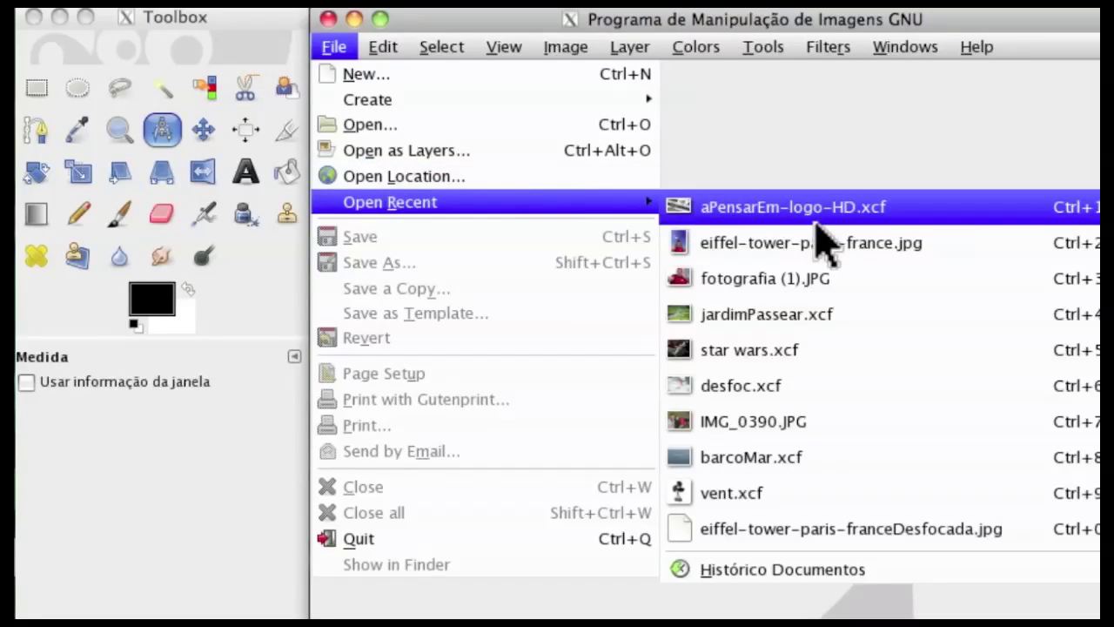
{"action": "left_click", "coordinate": [731, 209]}
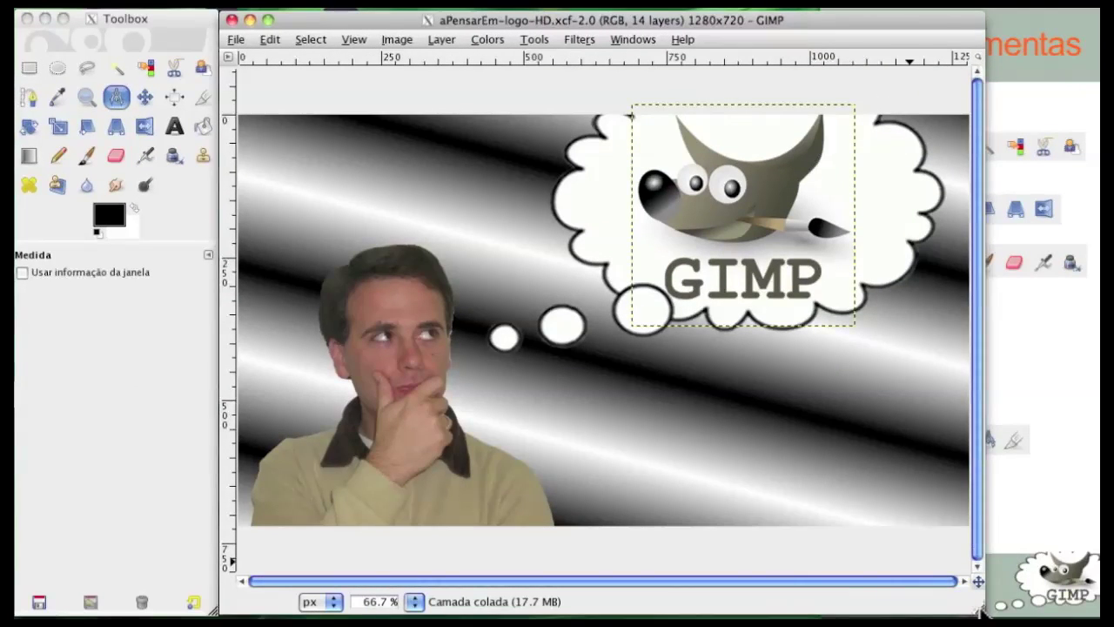
{"action": "left_click_drag", "start_coordinate": [979, 611], "coordinate": [820, 607]}
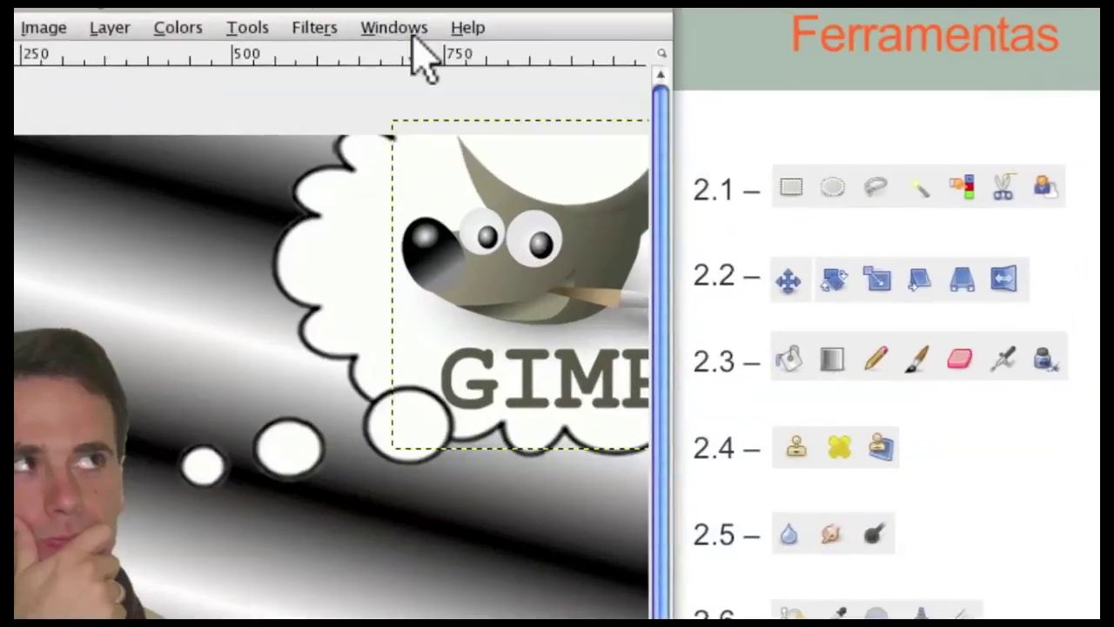
Open the dockable Layers dialog, move it beside the image and enlarge it to list all layers
{"action": "left_click", "coordinate": [633, 39]}
{"action": "mouse_move", "coordinate": [326, 85]}
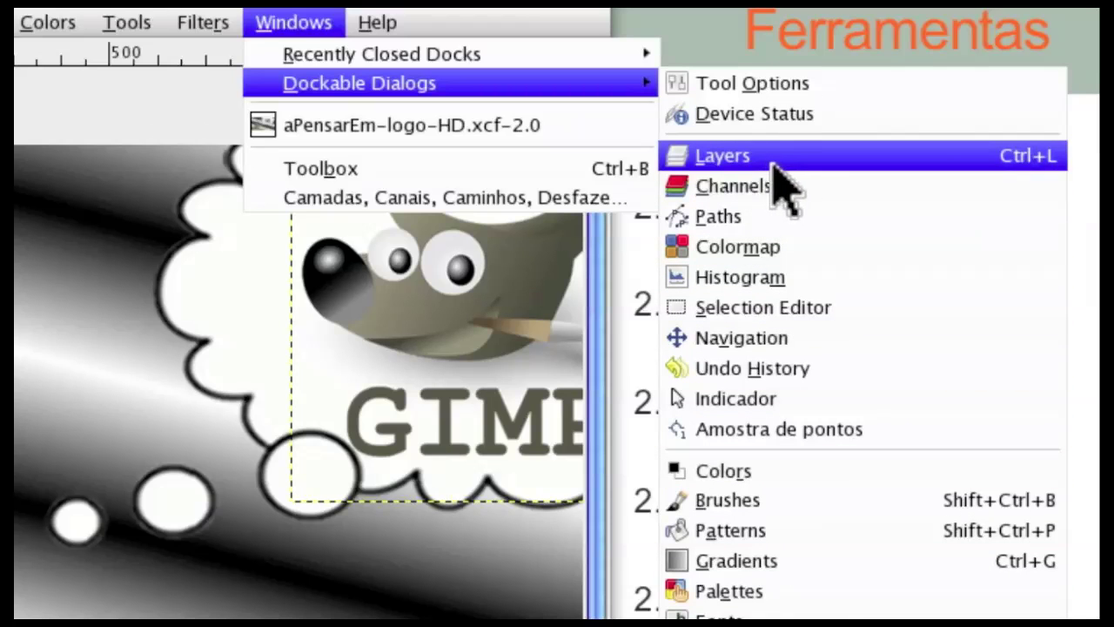
{"action": "left_click", "coordinate": [1025, 162]}
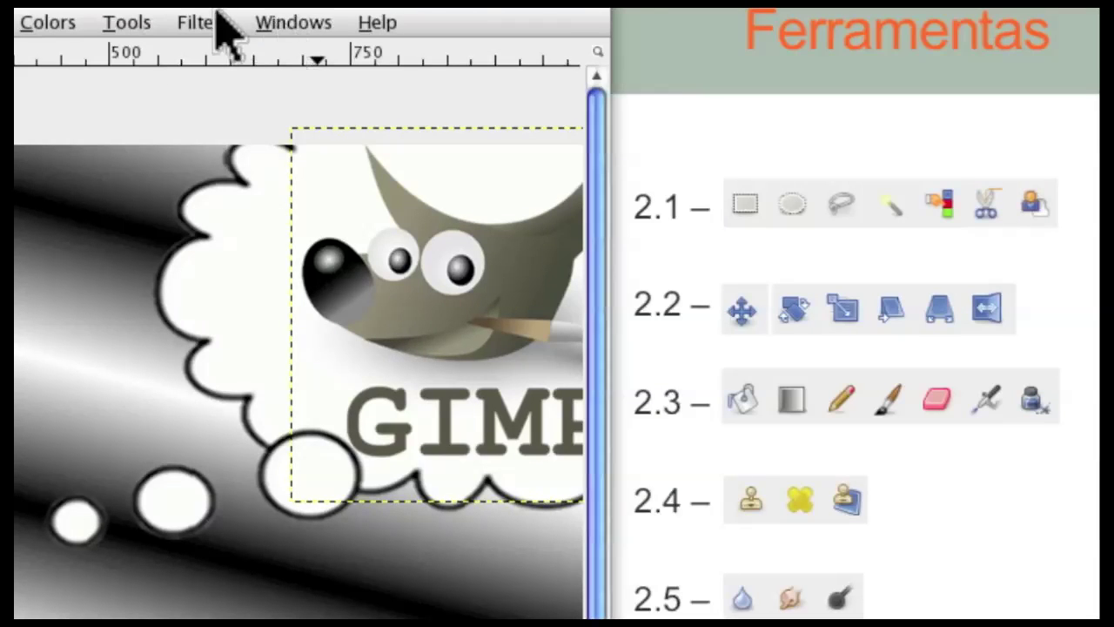
{"action": "left_click", "coordinate": [275, 25]}
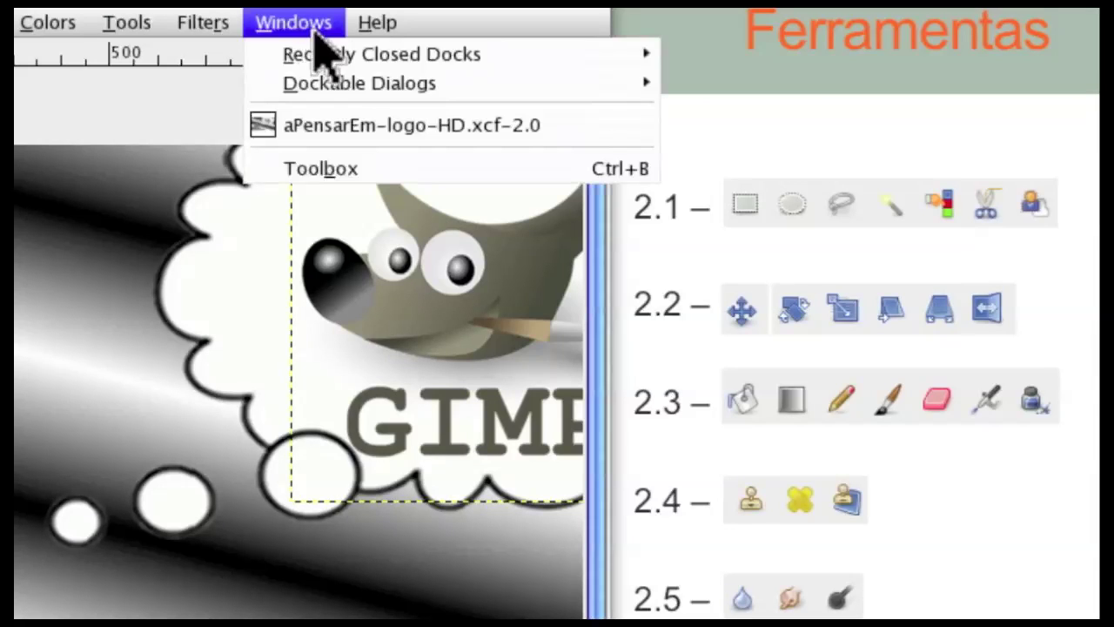
{"action": "left_click", "coordinate": [823, 157]}
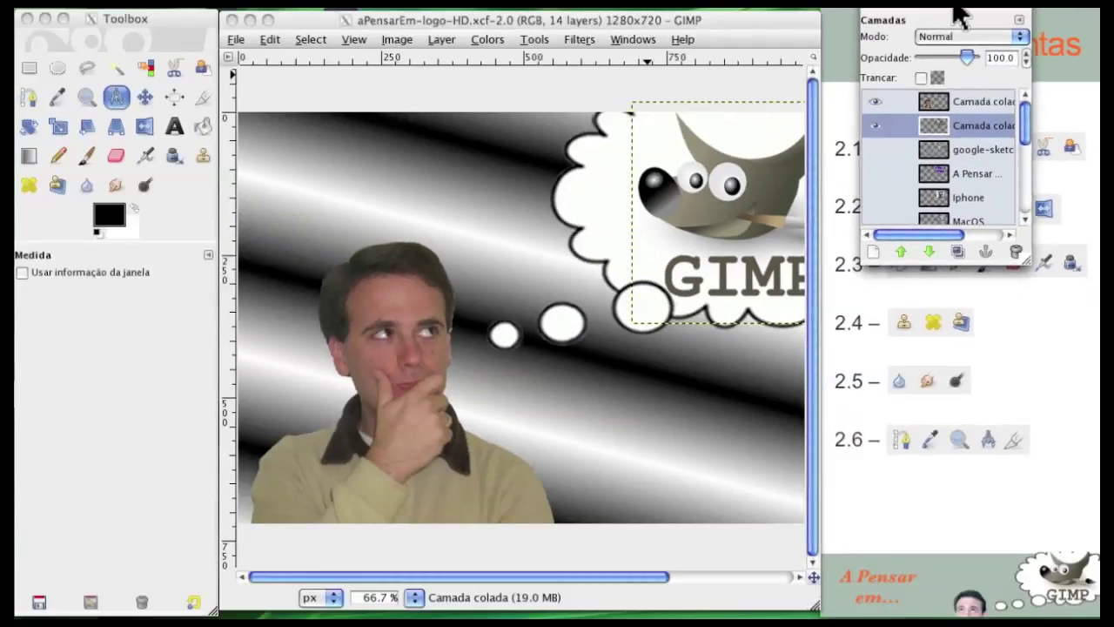
{"action": "left_click_drag", "start_coordinate": [952, 12], "coordinate": [913, 20]}
{"action": "left_click_drag", "start_coordinate": [989, 286], "coordinate": [1100, 611]}
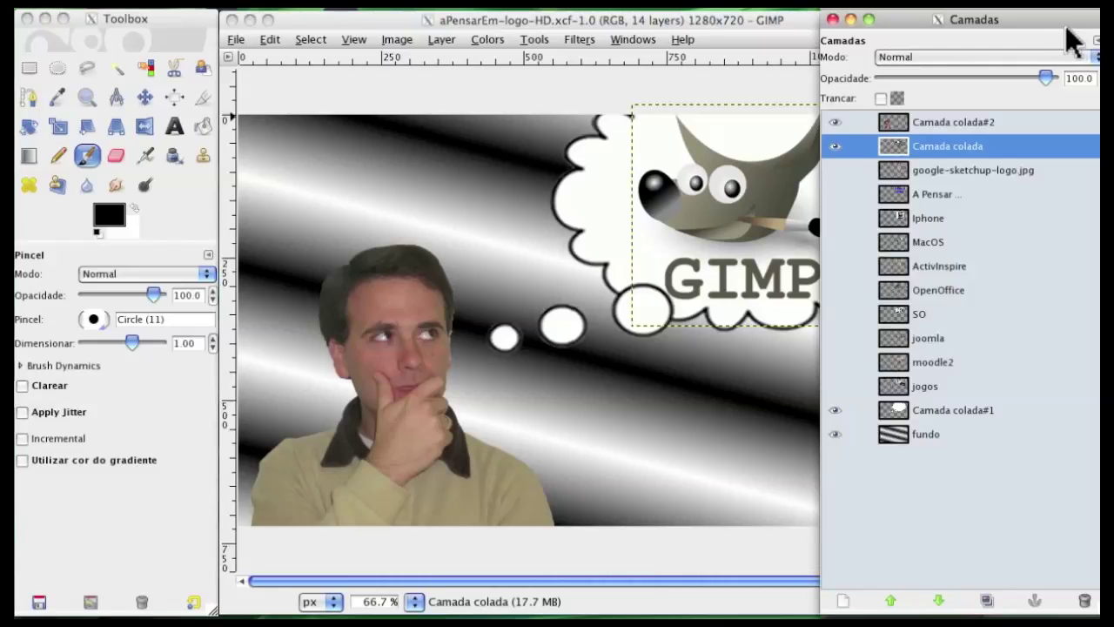
Arrange the workspace with a narrowed Layers dialog, the resized image window and the Ferramentas slide side by side
{"action": "left_click_drag", "start_coordinate": [1057, 23], "coordinate": [250, 20]}
{"action": "left_click_drag", "start_coordinate": [532, 21], "coordinate": [629, 25]}
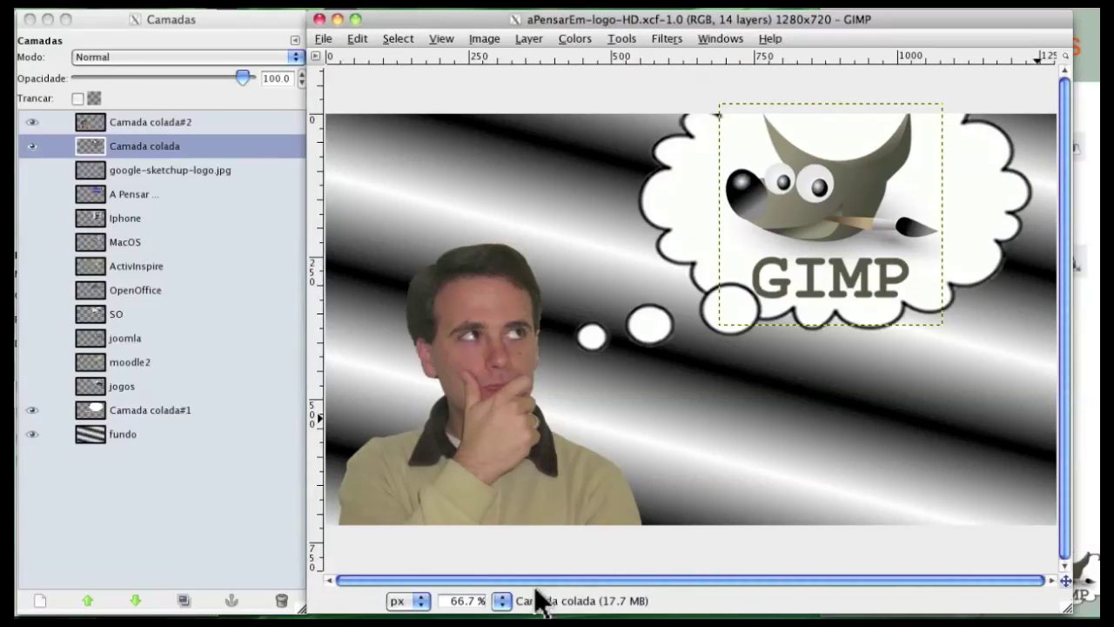
{"action": "left_click_drag", "start_coordinate": [300, 611], "coordinate": [245, 613]}
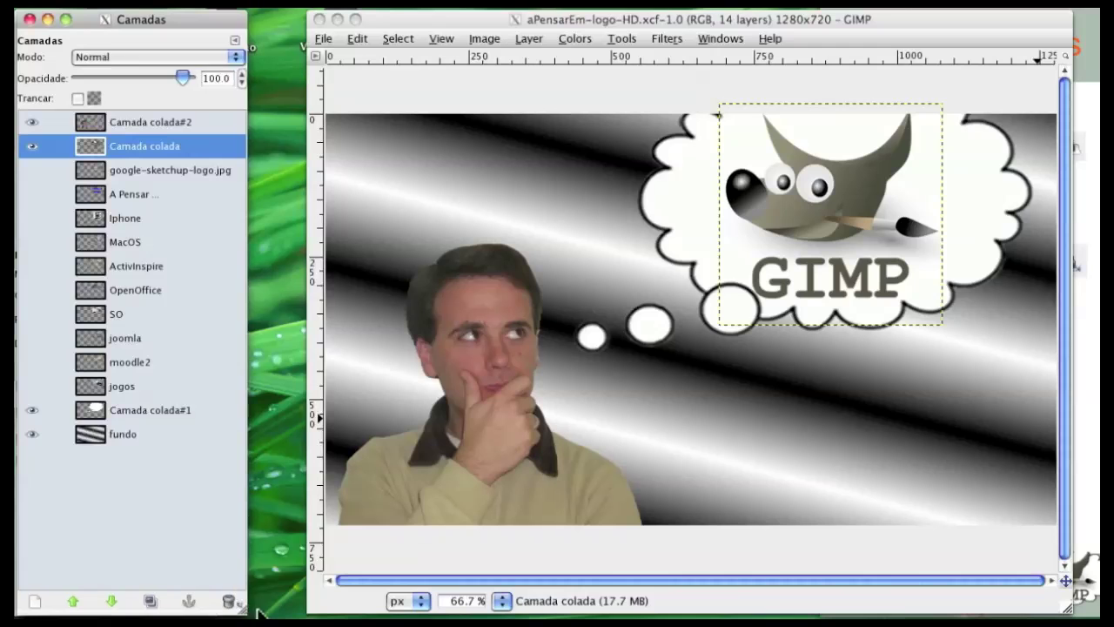
{"action": "left_click_drag", "start_coordinate": [882, 29], "coordinate": [820, 30]}
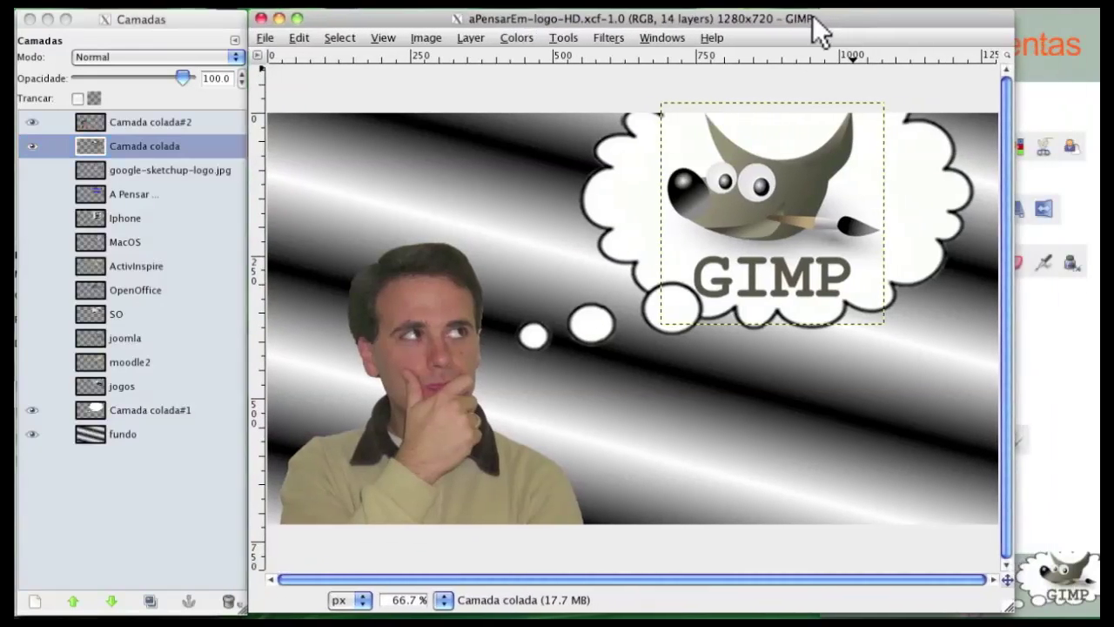
{"action": "left_click_drag", "start_coordinate": [1007, 612], "coordinate": [834, 614]}
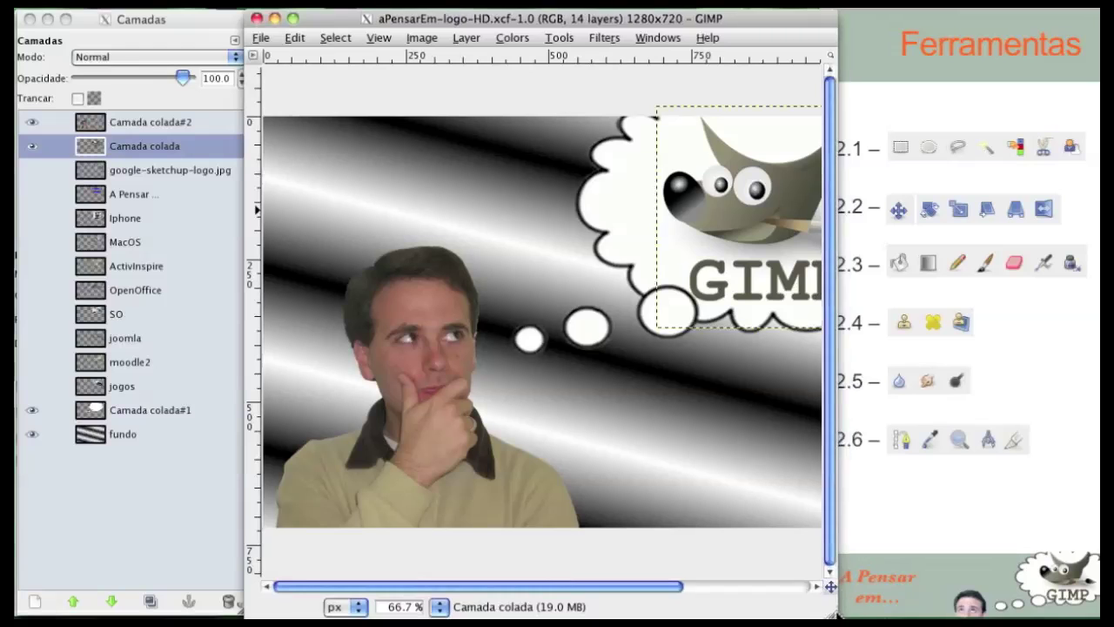
{"action": "left_click", "coordinate": [974, 15]}
{"action": "left_click_drag", "start_coordinate": [969, 6], "coordinate": [998, 12]}
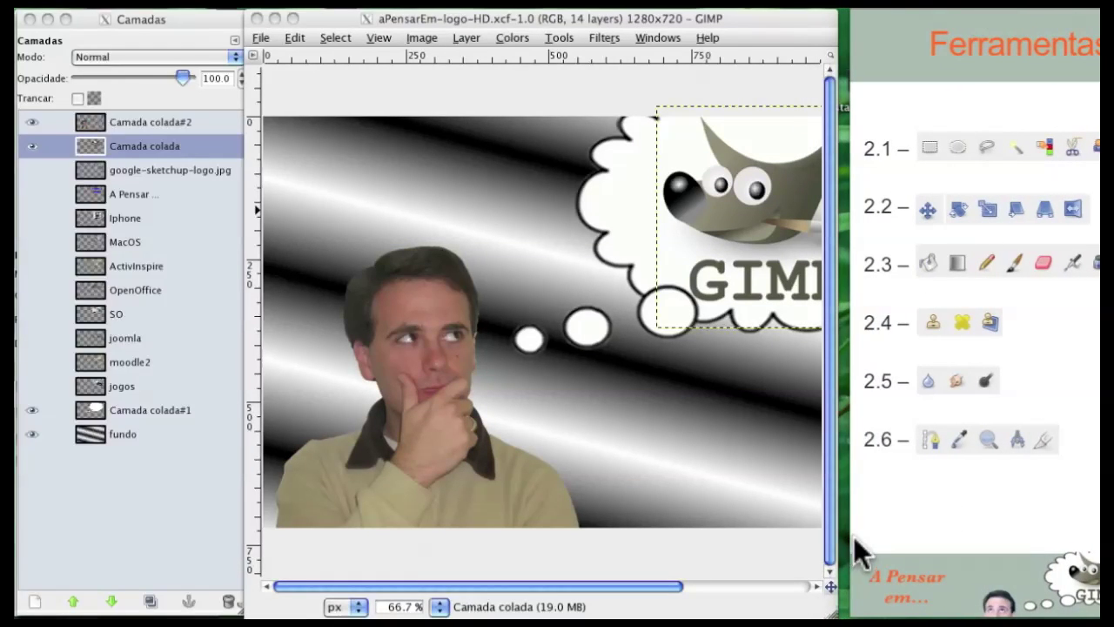
{"action": "left_click_drag", "start_coordinate": [833, 613], "coordinate": [846, 614]}
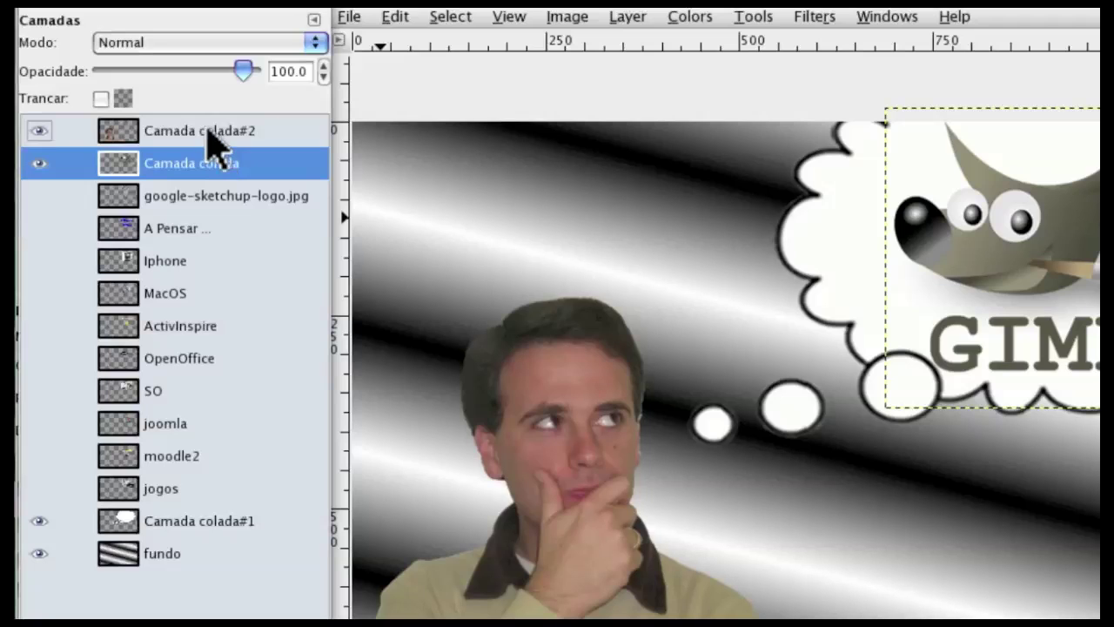
Select the layers Camada colada#2, Camada colada, google-sketchup-logo.jpg and A Pensar ... in turn to see their boundaries
{"action": "left_click", "coordinate": [212, 135]}
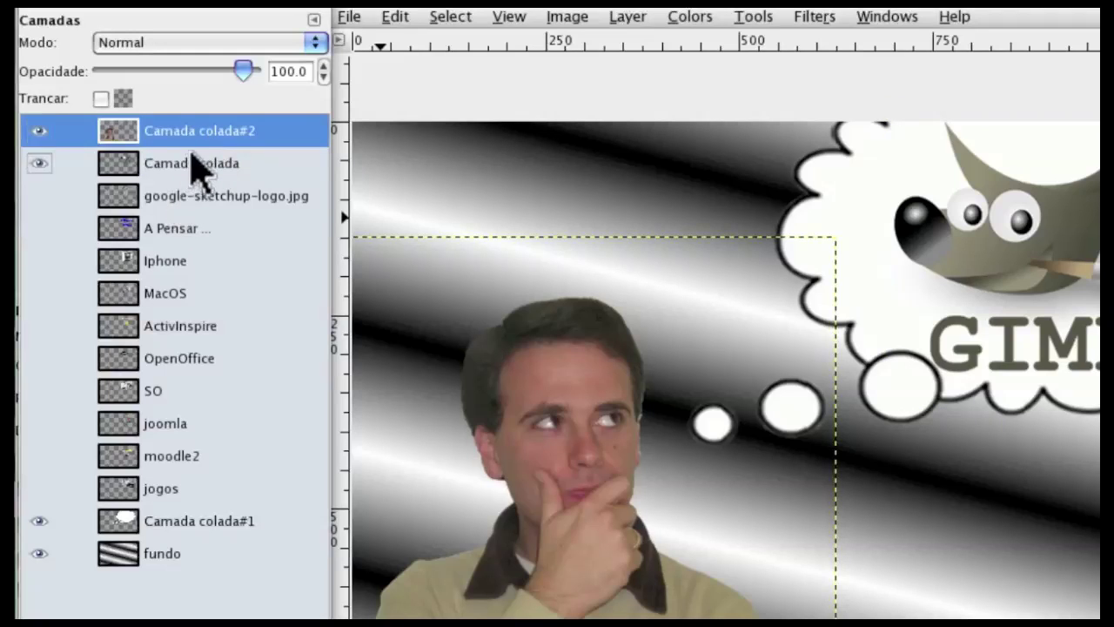
{"action": "left_click", "coordinate": [193, 164]}
{"action": "left_click", "coordinate": [190, 199]}
{"action": "left_click", "coordinate": [184, 228]}
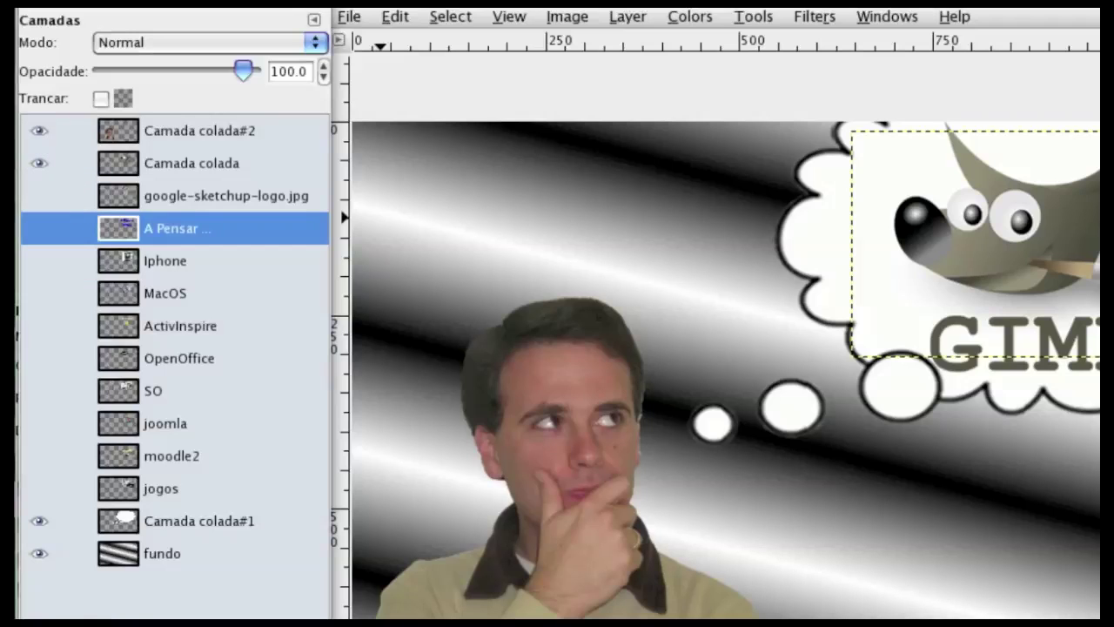
Hide and reshow the layers Camada colada#2, Camada colada, Camada colada#1 and fundo one by one to examine their contents
{"action": "left_click", "coordinate": [40, 141]}
{"action": "left_click", "coordinate": [40, 137]}
{"action": "left_click", "coordinate": [38, 132]}
{"action": "left_click", "coordinate": [39, 133]}
{"action": "left_click", "coordinate": [35, 162]}
{"action": "left_click", "coordinate": [39, 163]}
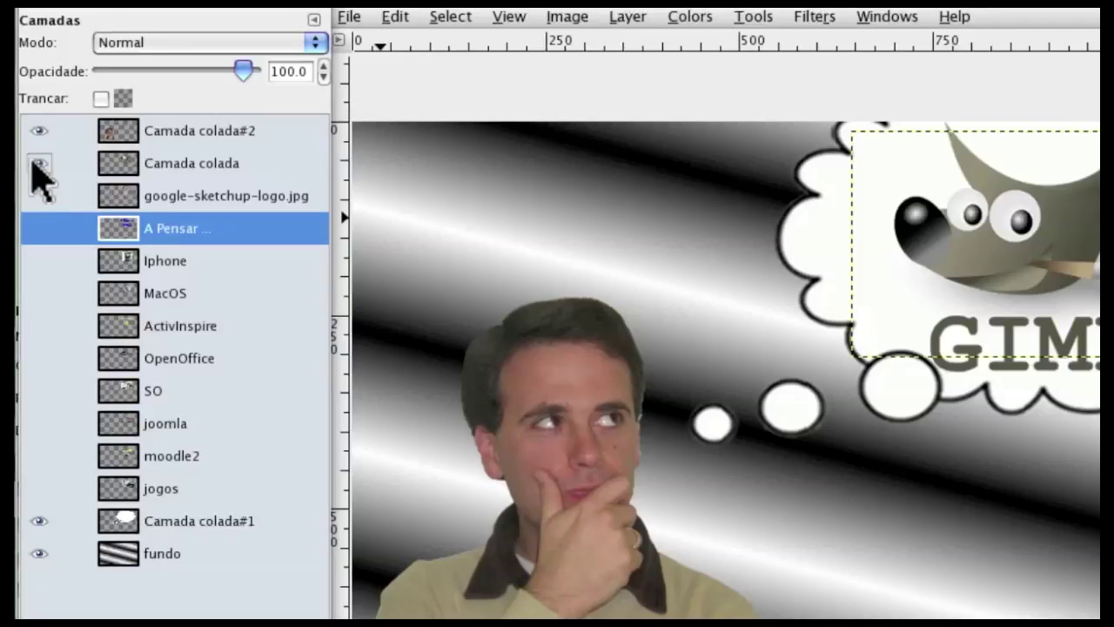
{"action": "left_click", "coordinate": [38, 520]}
{"action": "left_click", "coordinate": [39, 520]}
{"action": "left_click", "coordinate": [39, 553]}
{"action": "left_click", "coordinate": [38, 553]}
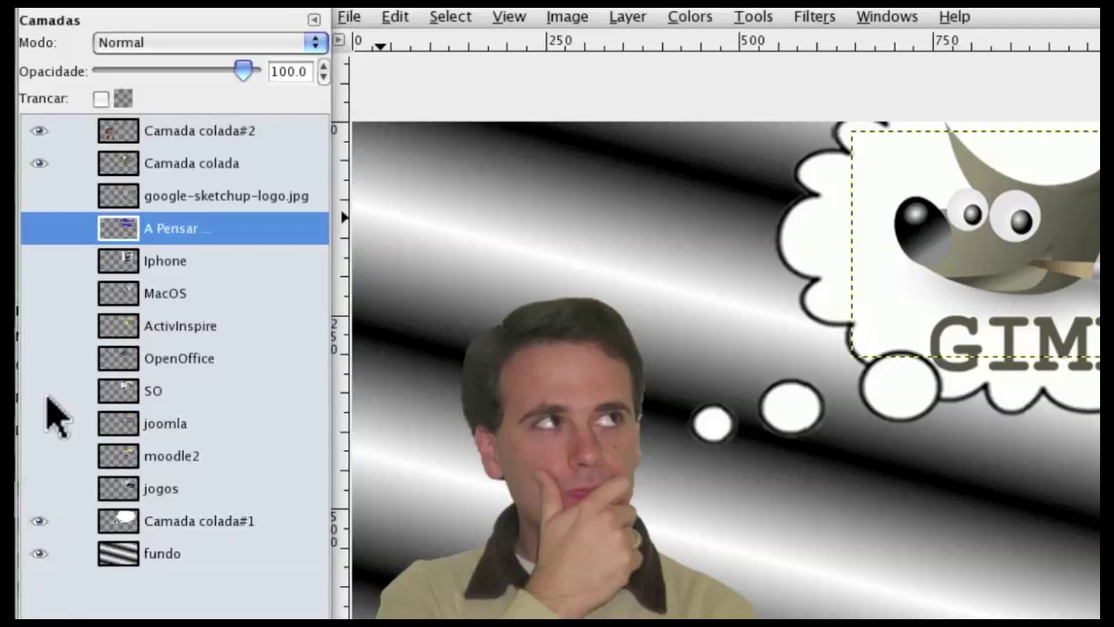
Hide the Camada colada layer containing the GIMP logo
{"action": "left_click", "coordinate": [39, 167]}
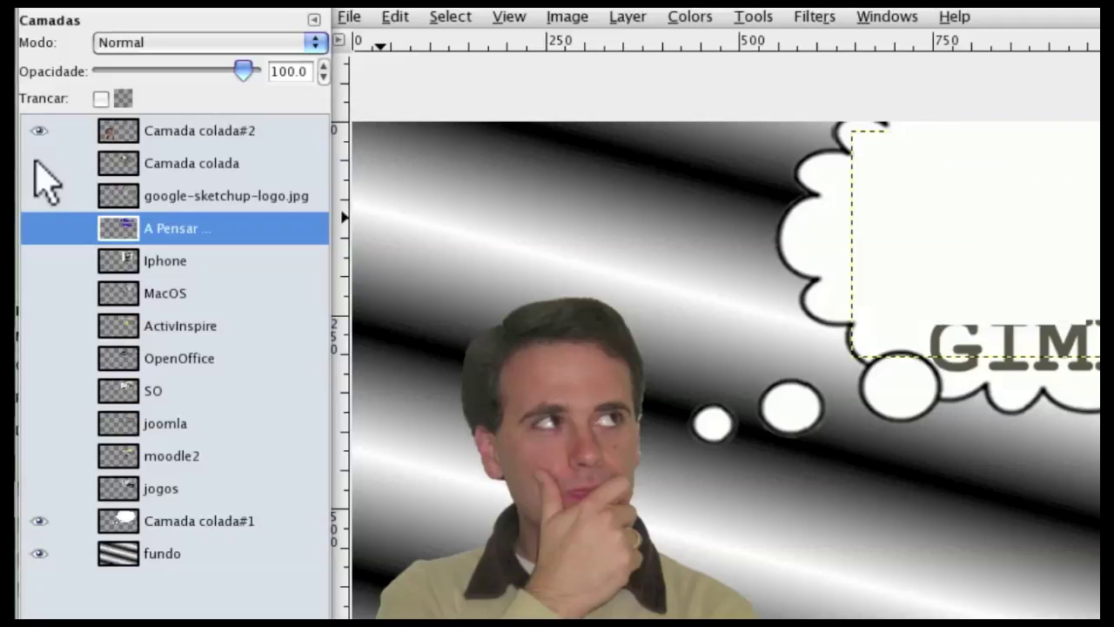
{"action": "left_click", "coordinate": [38, 167]}
{"action": "left_click", "coordinate": [38, 163]}
Briefly show the google-sketchup-logo.jpg, Iphone, A Pensar ..., MacOS and ActivInspire layers one at a time, hiding each again
{"action": "left_click", "coordinate": [38, 195]}
{"action": "left_click", "coordinate": [38, 195]}
{"action": "left_click", "coordinate": [39, 252]}
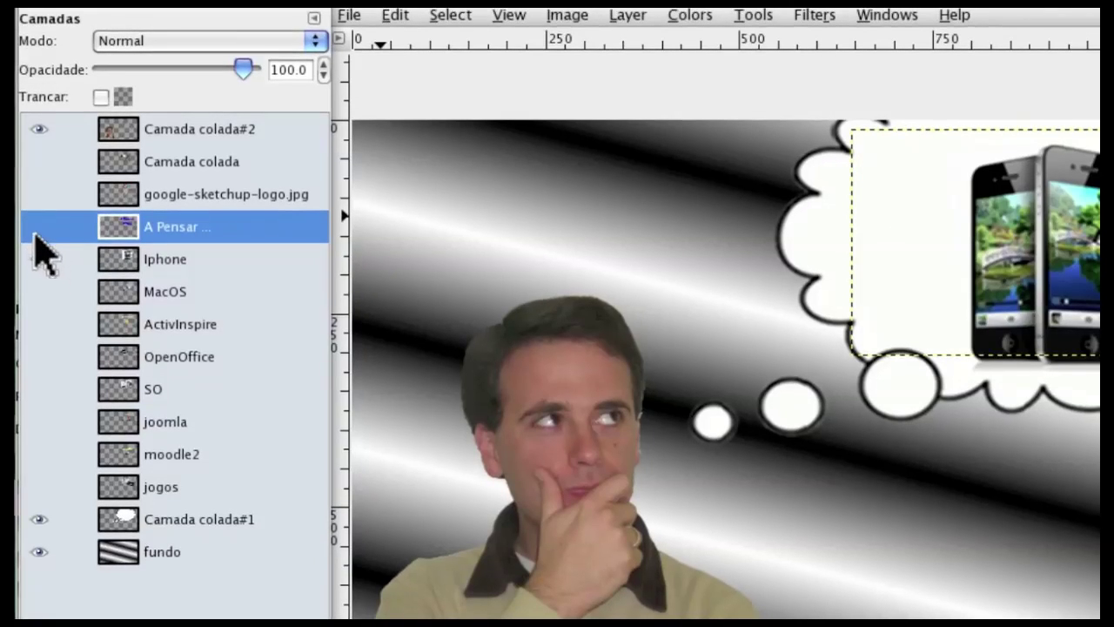
{"action": "left_click", "coordinate": [35, 254]}
{"action": "left_click", "coordinate": [39, 227]}
{"action": "left_click", "coordinate": [38, 229]}
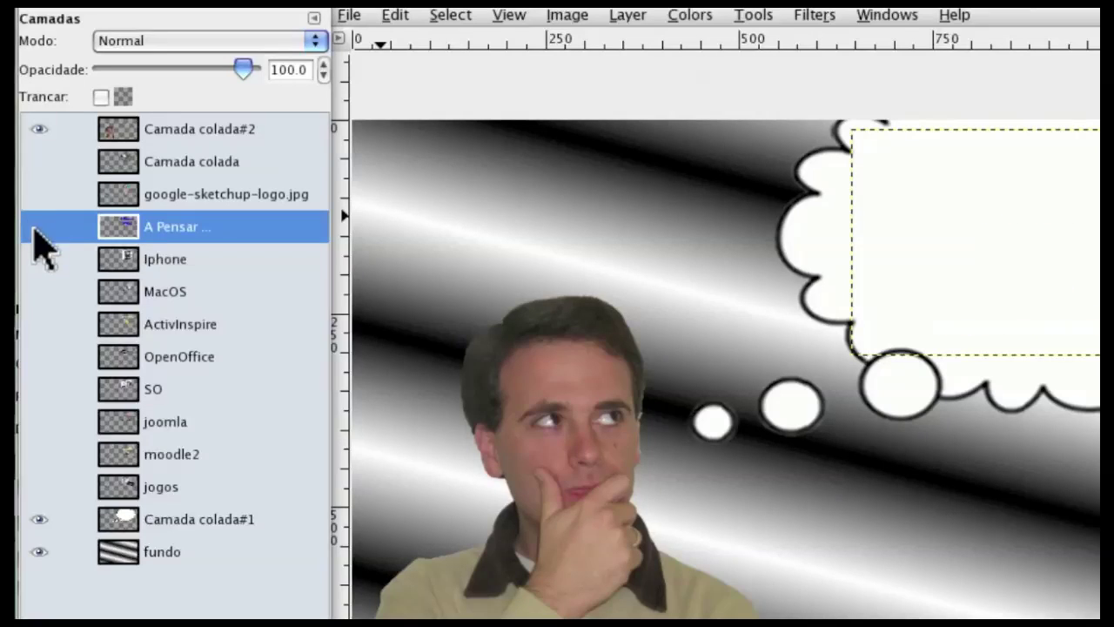
{"action": "left_click", "coordinate": [39, 292]}
{"action": "left_click", "coordinate": [38, 292]}
{"action": "left_click", "coordinate": [38, 323]}
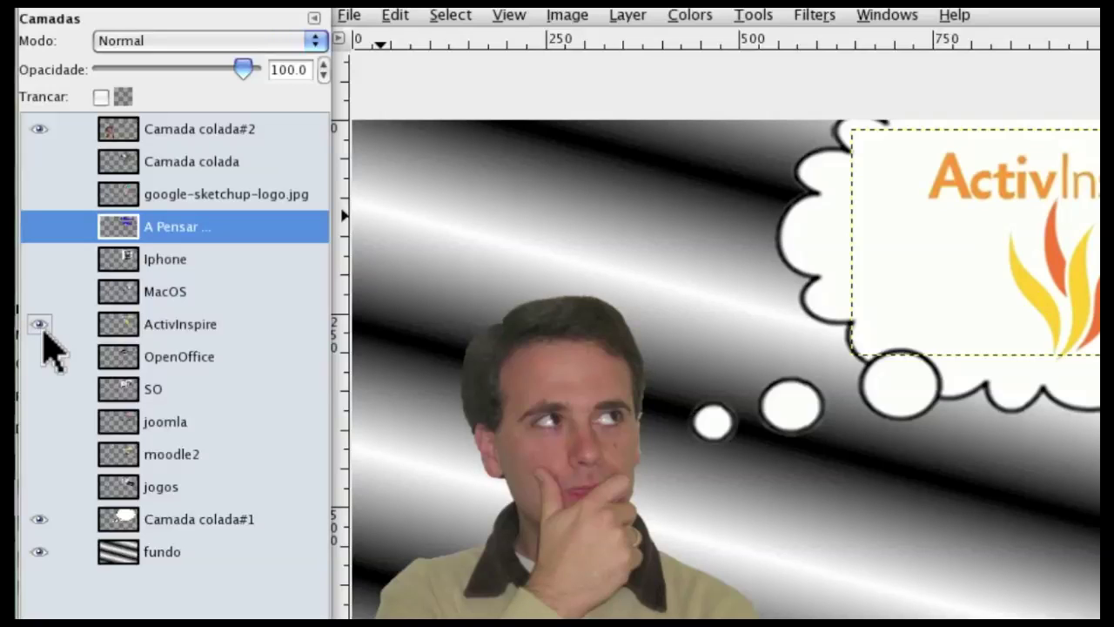
{"action": "left_click", "coordinate": [39, 323]}
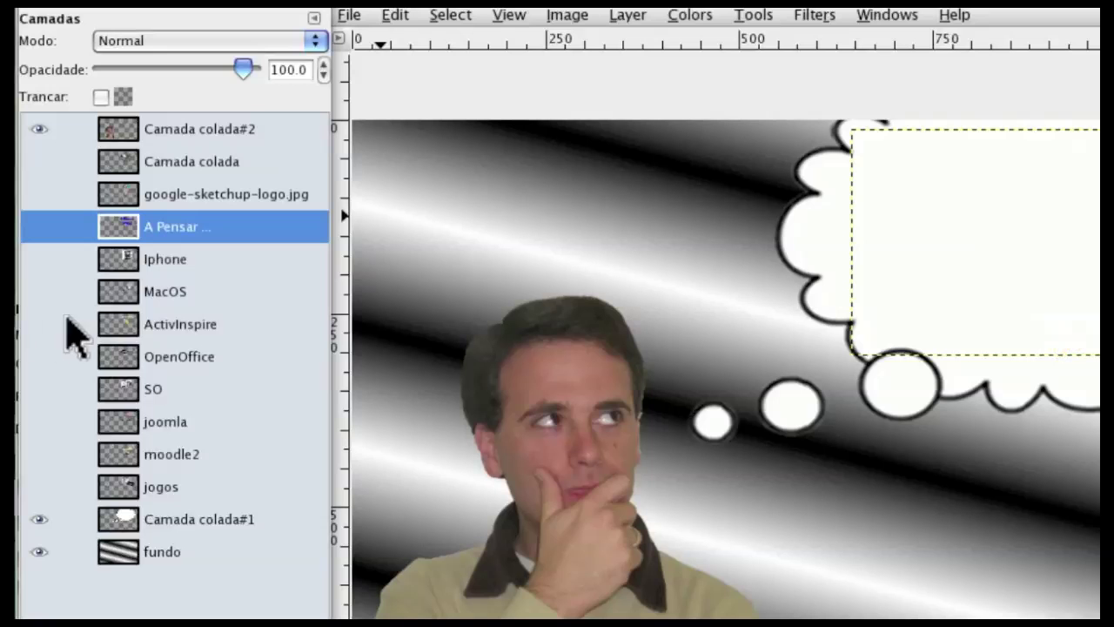
Select the google-sketchup-logo.jpg layer and open the Save As dialog for the image
{"action": "left_click", "coordinate": [155, 197]}
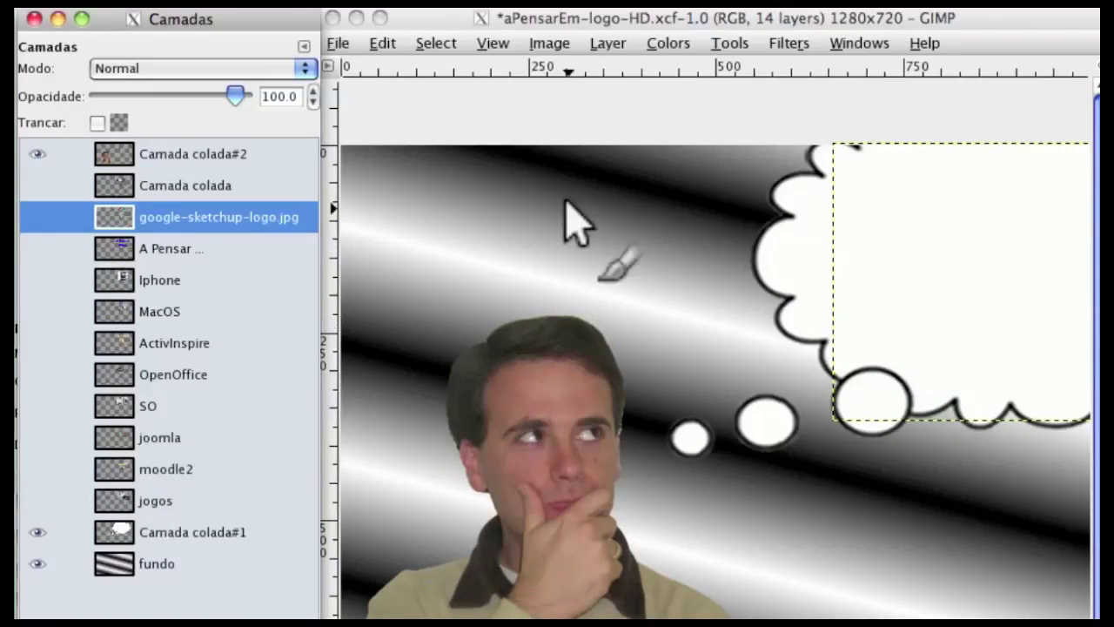
{"action": "left_click", "coordinate": [339, 48]}
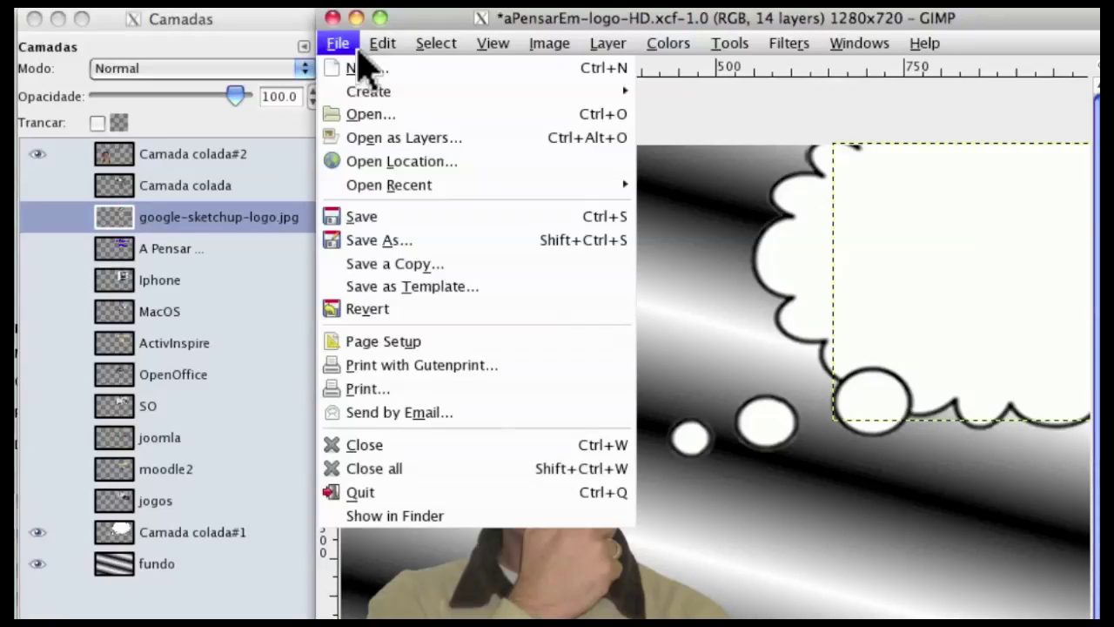
{"action": "left_click", "coordinate": [398, 243]}
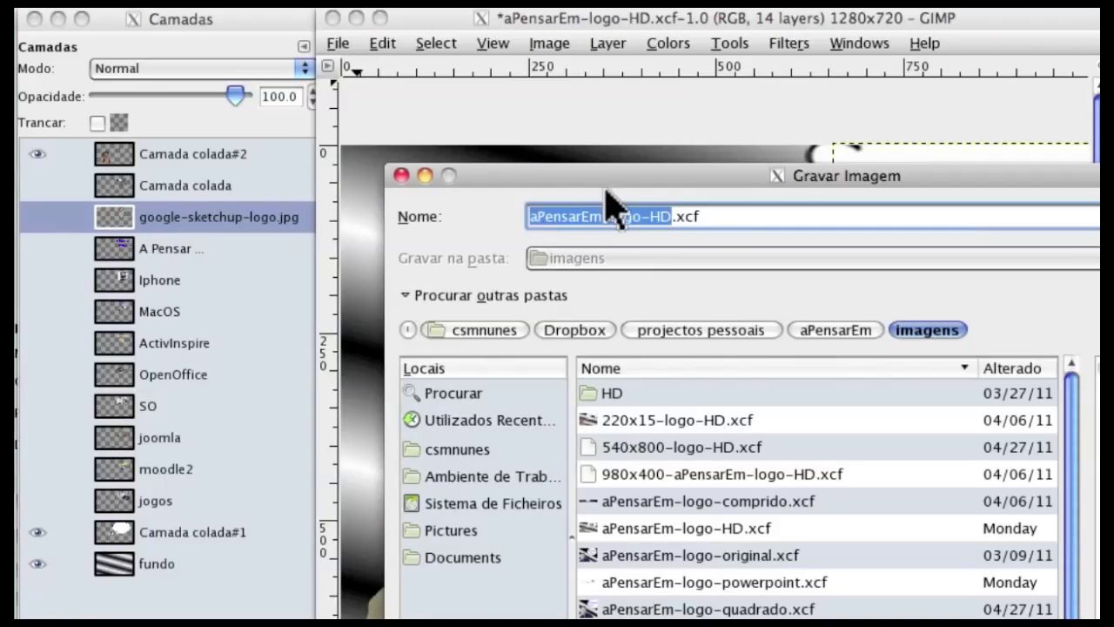
{"action": "left_click_drag", "start_coordinate": [607, 181], "coordinate": [397, 19]}
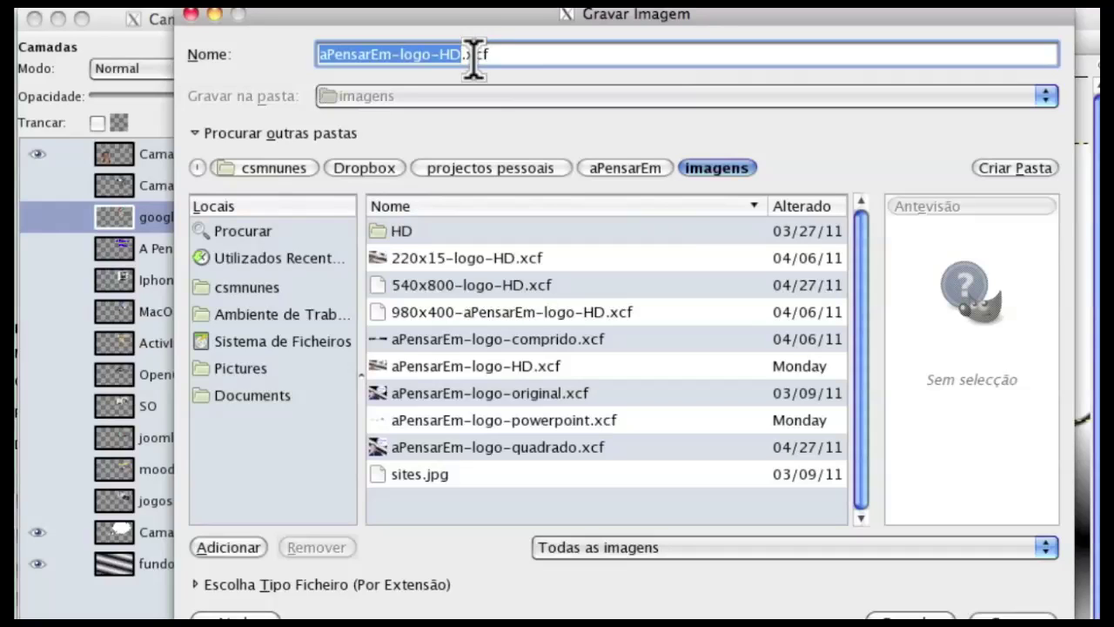
Enter nome.jpg as the file name to set the format by extension, and clear the name again
{"action": "triple_click", "coordinate": [510, 55]}
{"action": "type", "text": "a"}
{"action": "key", "text": "BackSpace"}
{"action": "type", "text": "nome.jpg"}
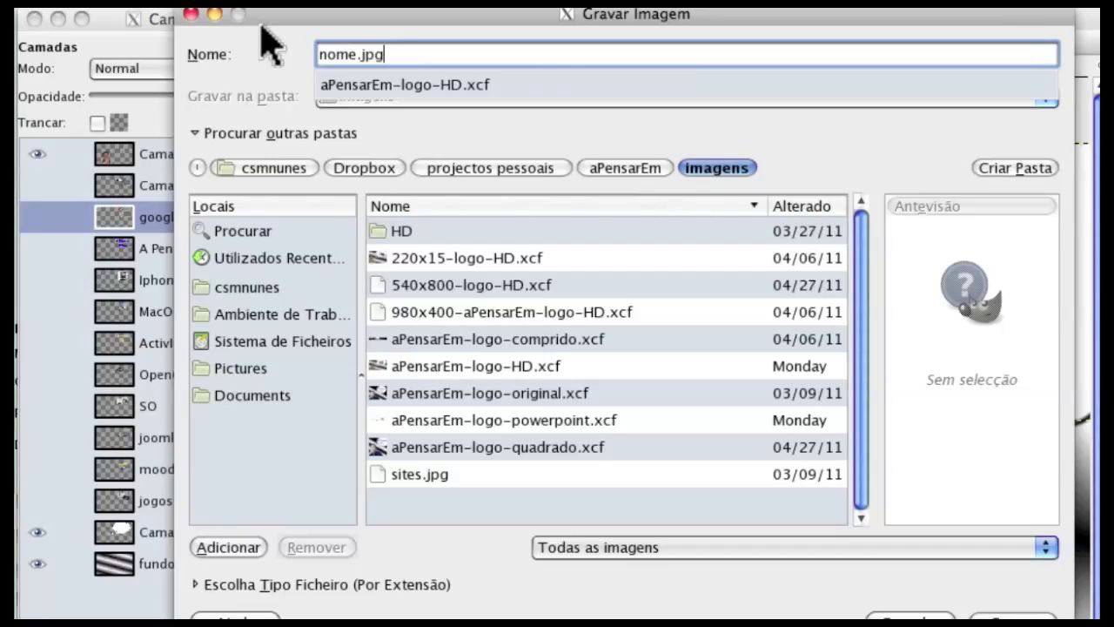
{"action": "key", "text": "BackSpace"}
{"action": "key", "text": "BackSpace"}
{"action": "key", "text": "BackSpace"}
{"action": "key", "text": "BackSpace"}
{"action": "key", "text": "BackSpace"}
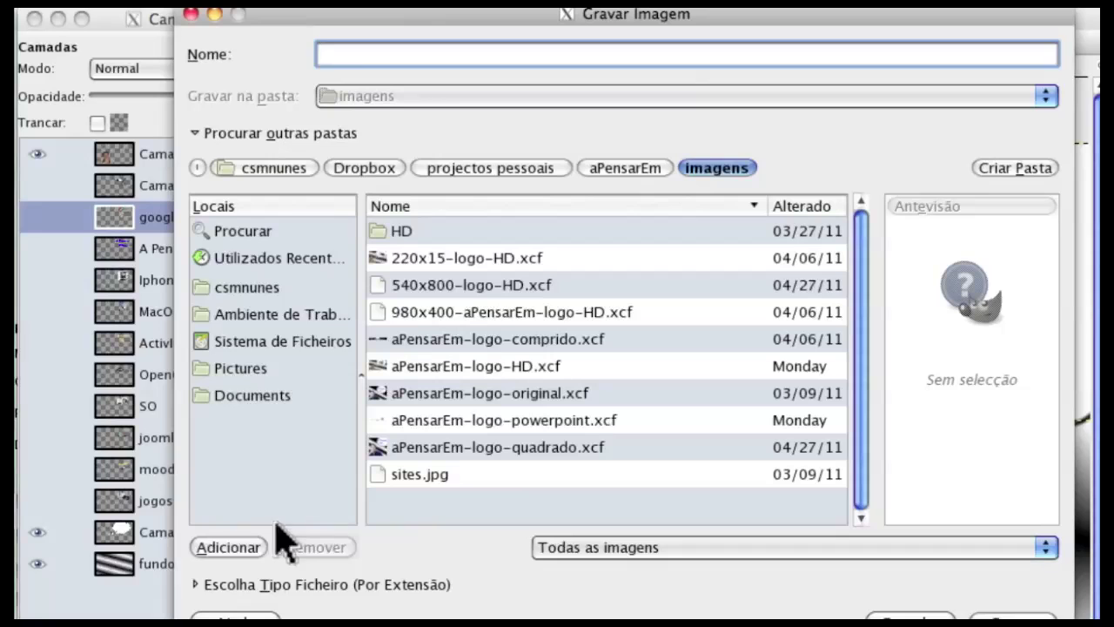
Expand the file type list, collapse the folder browser and choose the Imagem XCF do GIMP format
{"action": "left_click", "coordinate": [196, 585]}
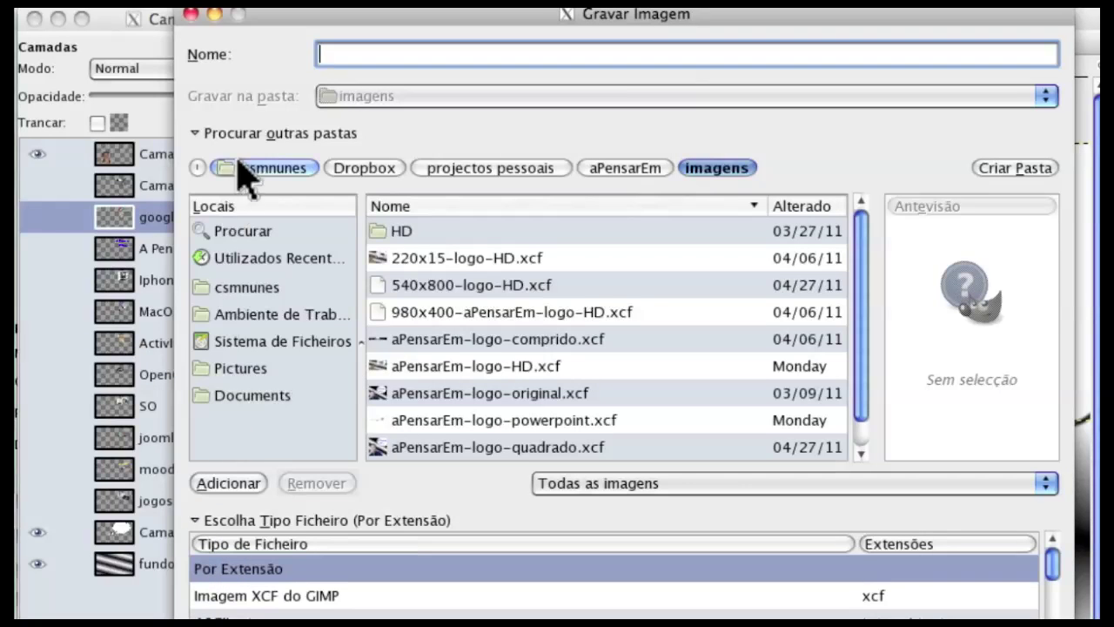
{"action": "left_click", "coordinate": [195, 133]}
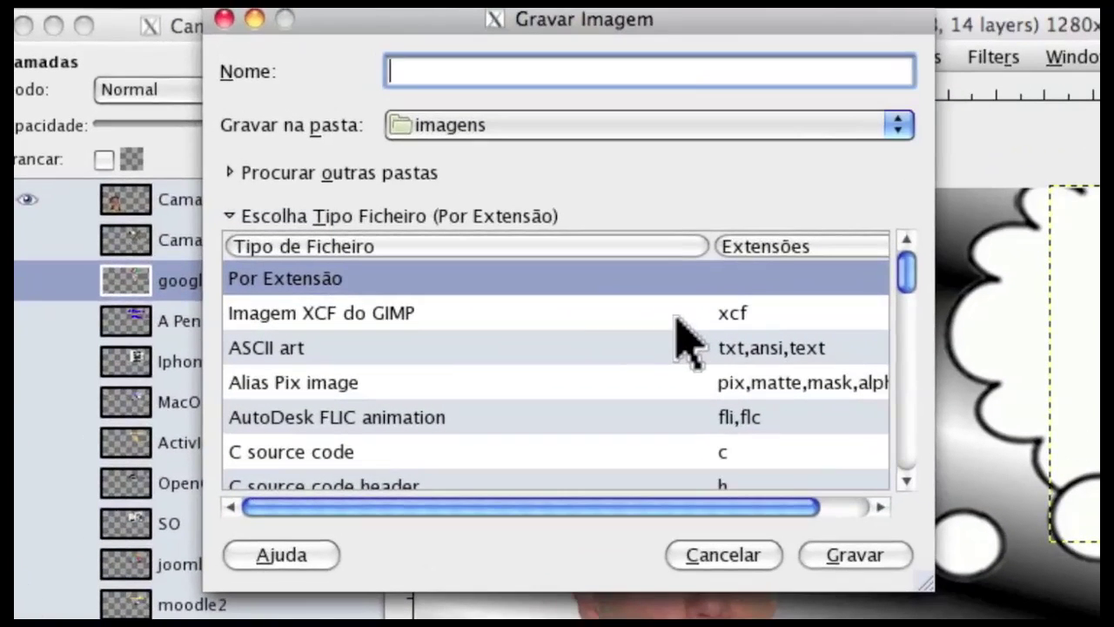
{"action": "left_click", "coordinate": [599, 317]}
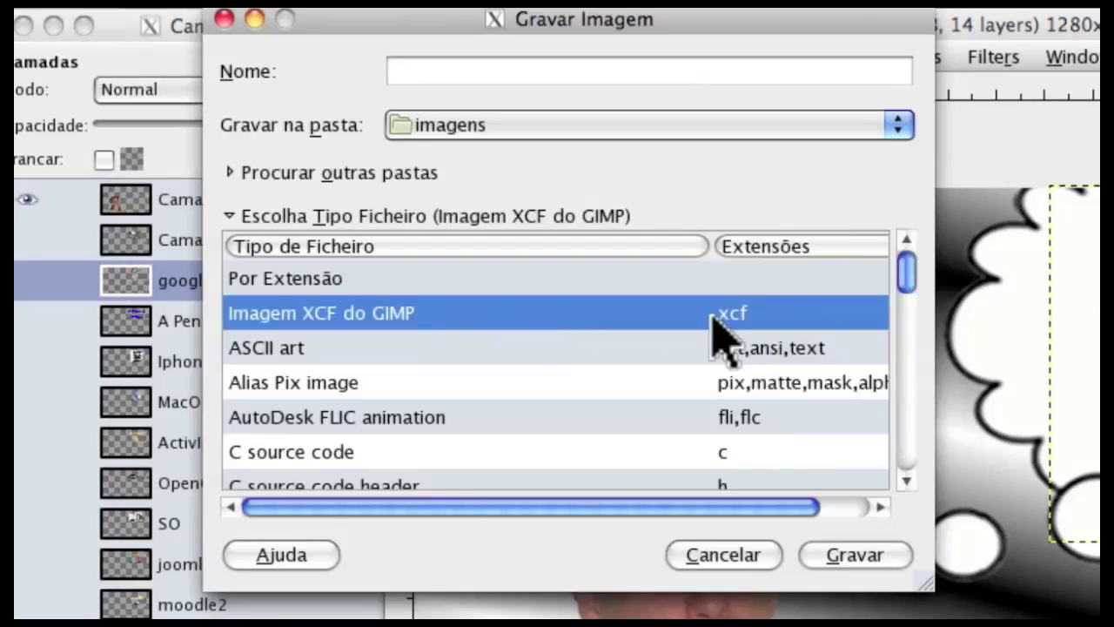
Name the file kjskjdl and choose JPEG image as its file type
{"action": "left_click", "coordinate": [602, 70]}
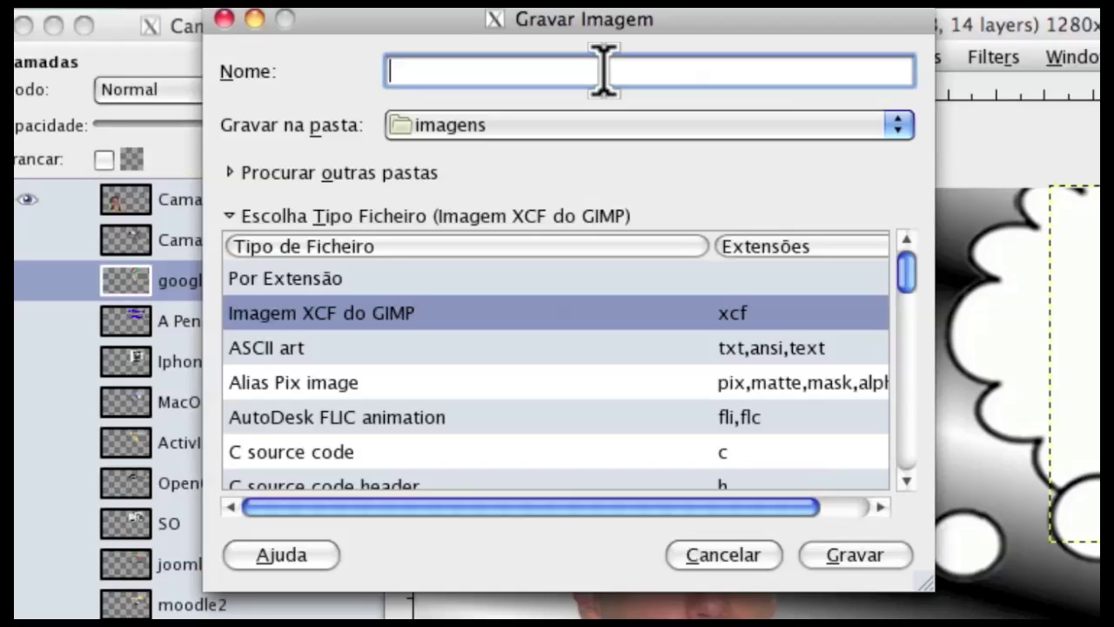
{"action": "left_click_drag", "start_coordinate": [659, 13], "coordinate": [820, 75]}
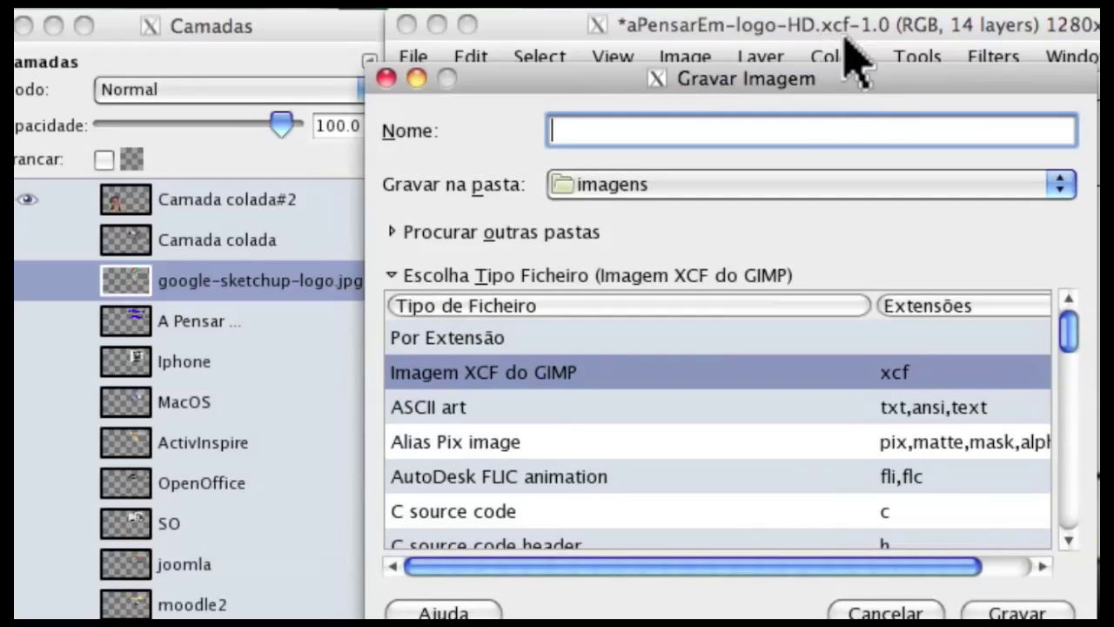
{"action": "left_click_drag", "start_coordinate": [816, 85], "coordinate": [840, 35]}
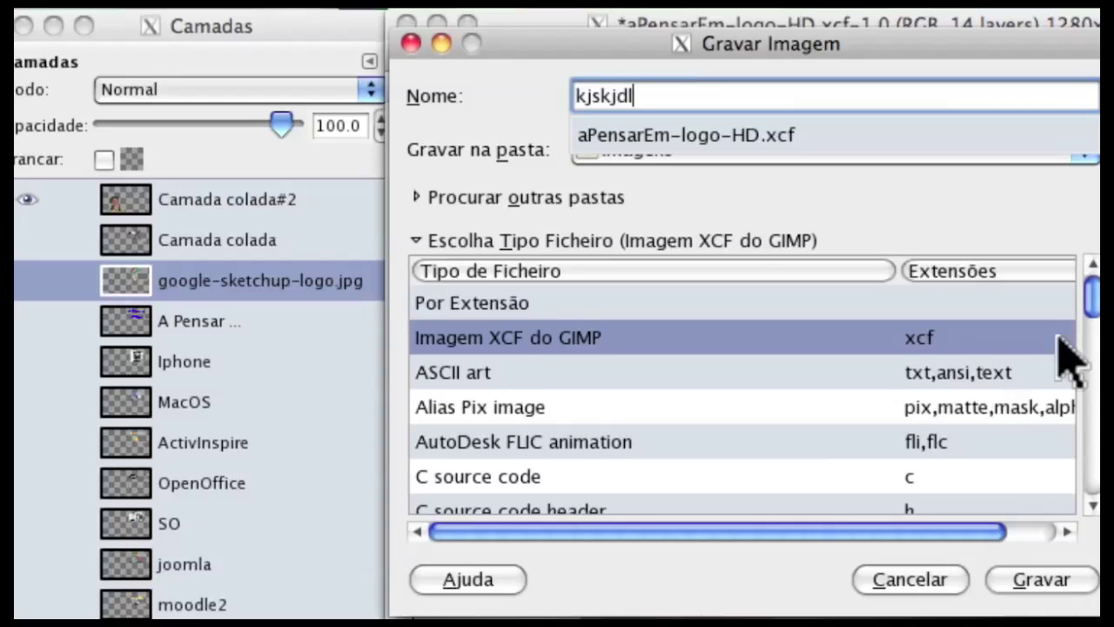
{"action": "left_click", "coordinate": [1095, 301]}
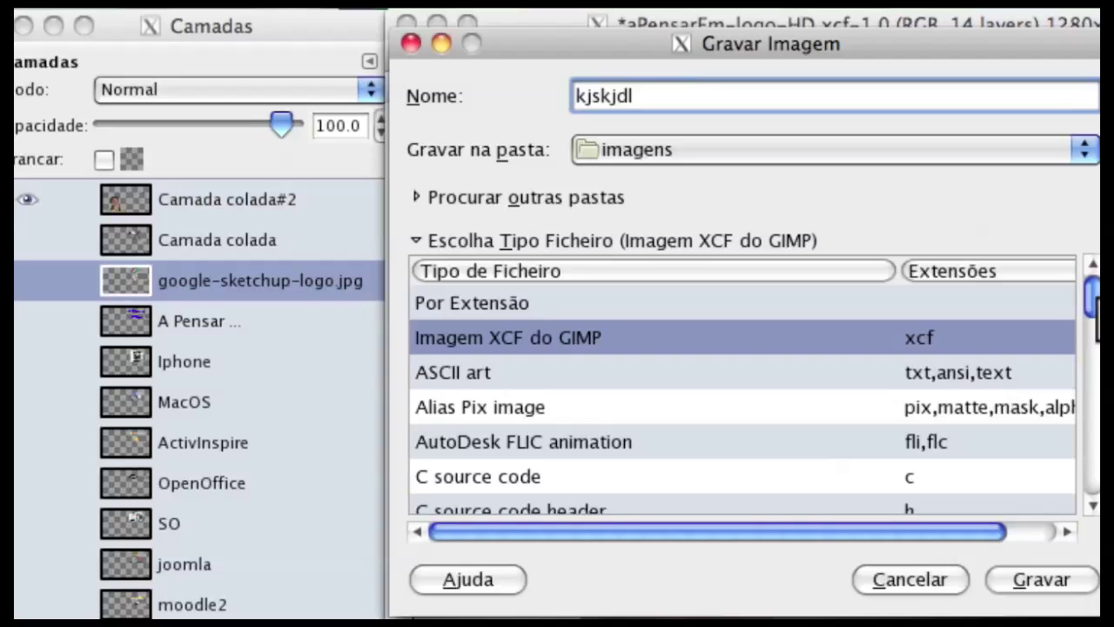
{"action": "left_click_drag", "start_coordinate": [1094, 305], "coordinate": [1084, 398]}
{"action": "left_click", "coordinate": [946, 350]}
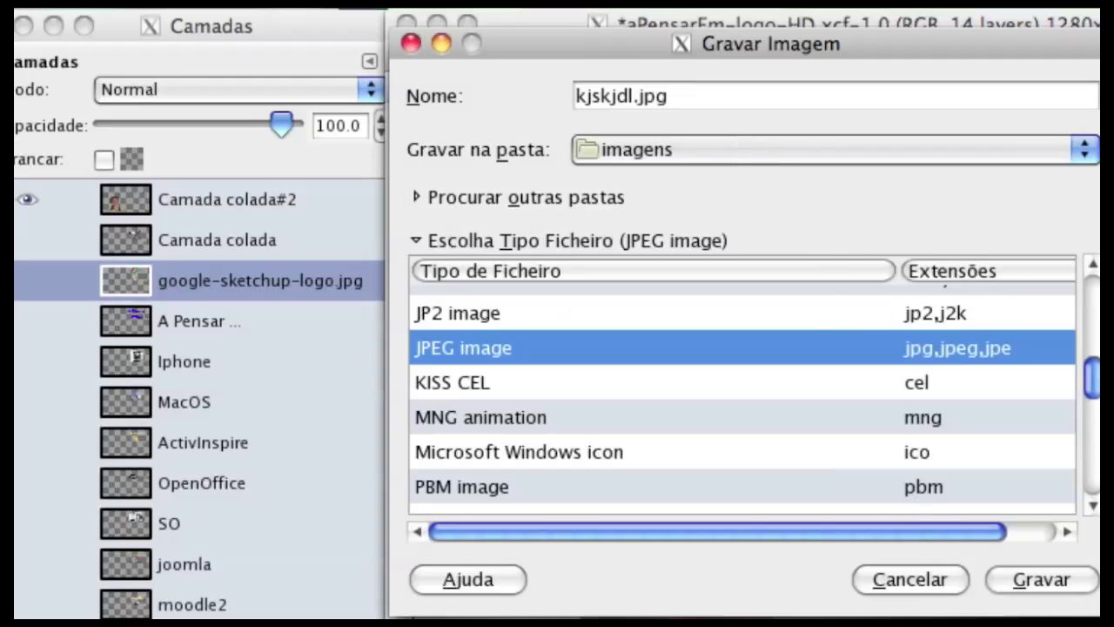
Browse from the home folder to Downloads and make it the save location
{"action": "left_click", "coordinate": [1032, 581]}
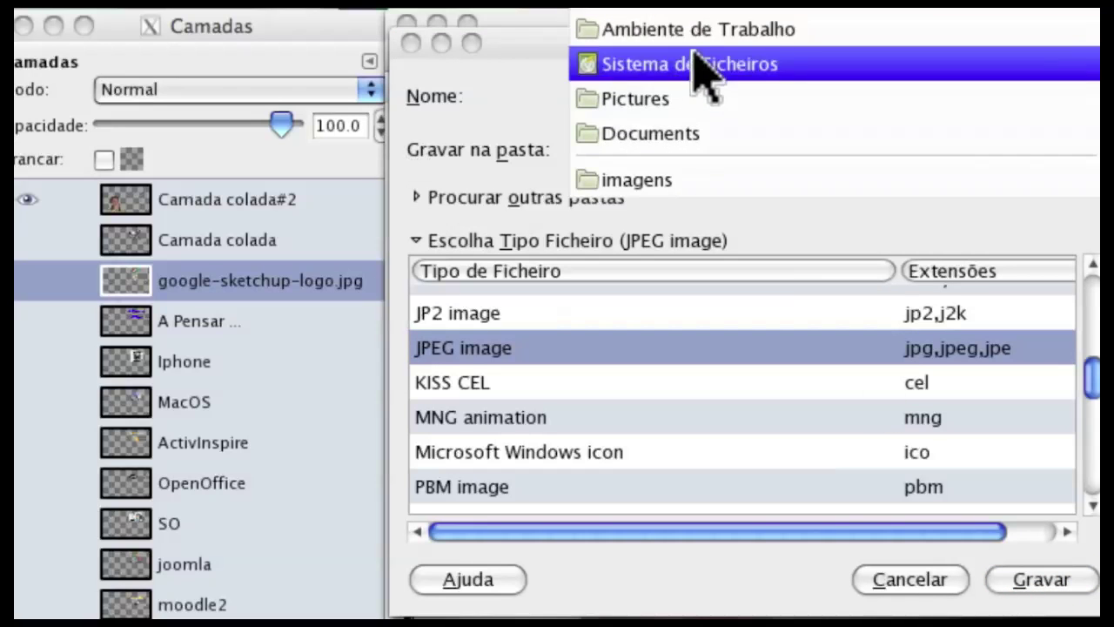
{"action": "left_click", "coordinate": [418, 195]}
{"action": "left_click", "coordinate": [417, 197]}
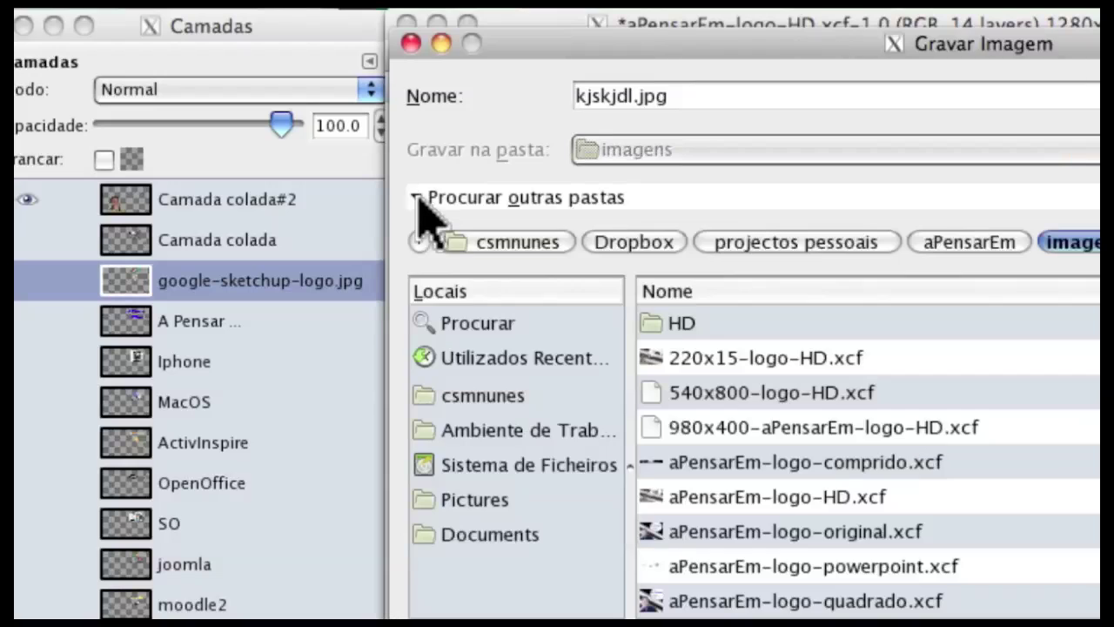
{"action": "left_click", "coordinate": [466, 396]}
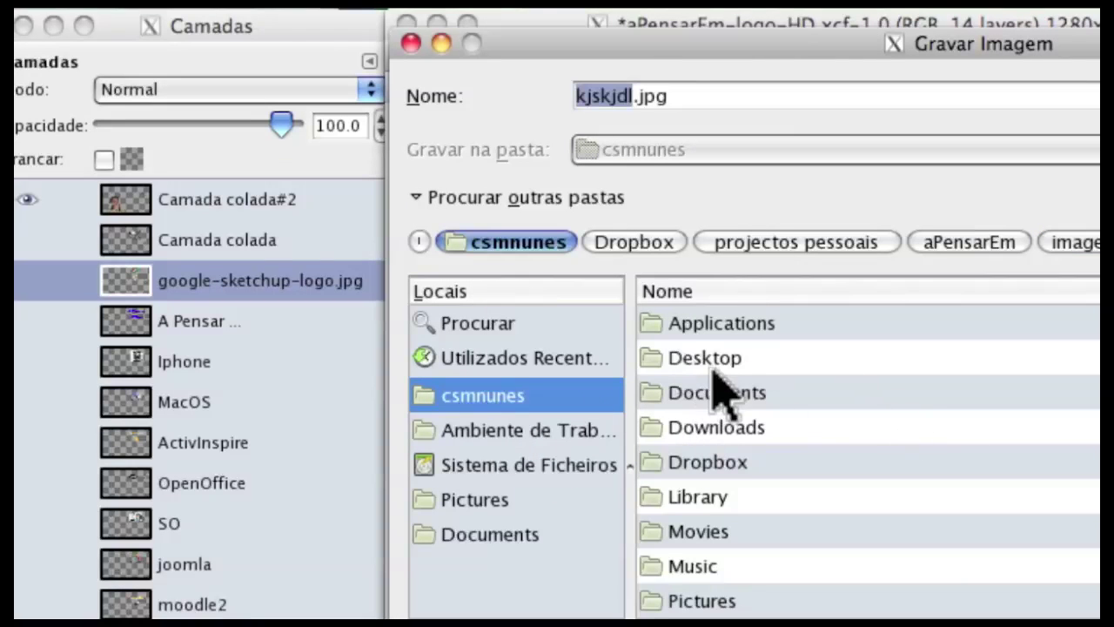
{"action": "double_click", "coordinate": [700, 427]}
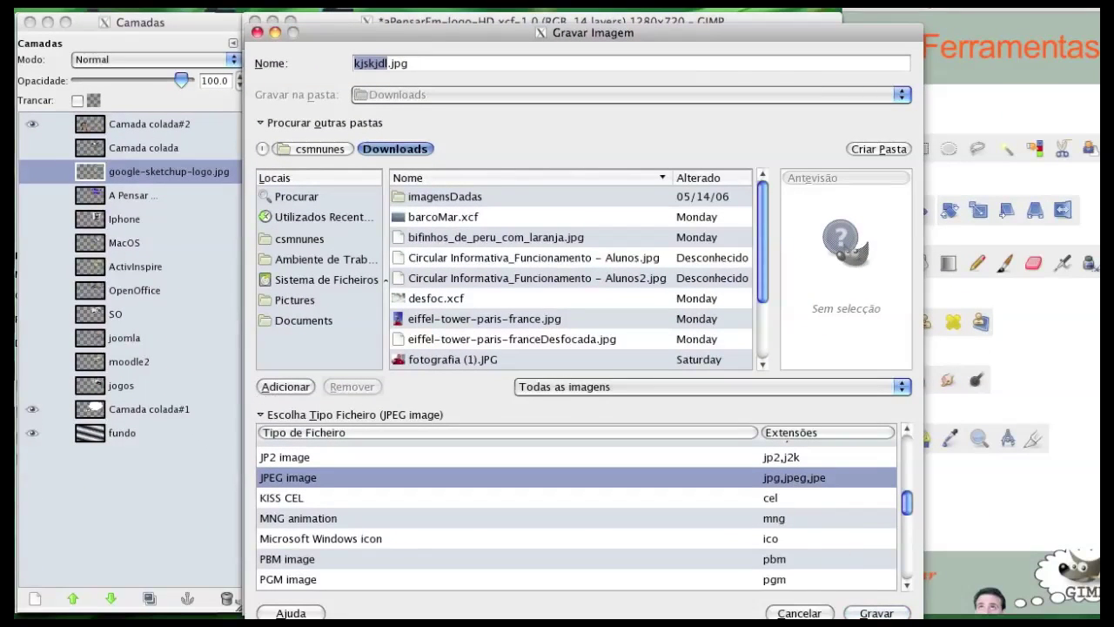
Save the image as a JPEG, accepting the flattening export and a quality of 93
{"action": "left_click_drag", "start_coordinate": [916, 566], "coordinate": [891, 566]}
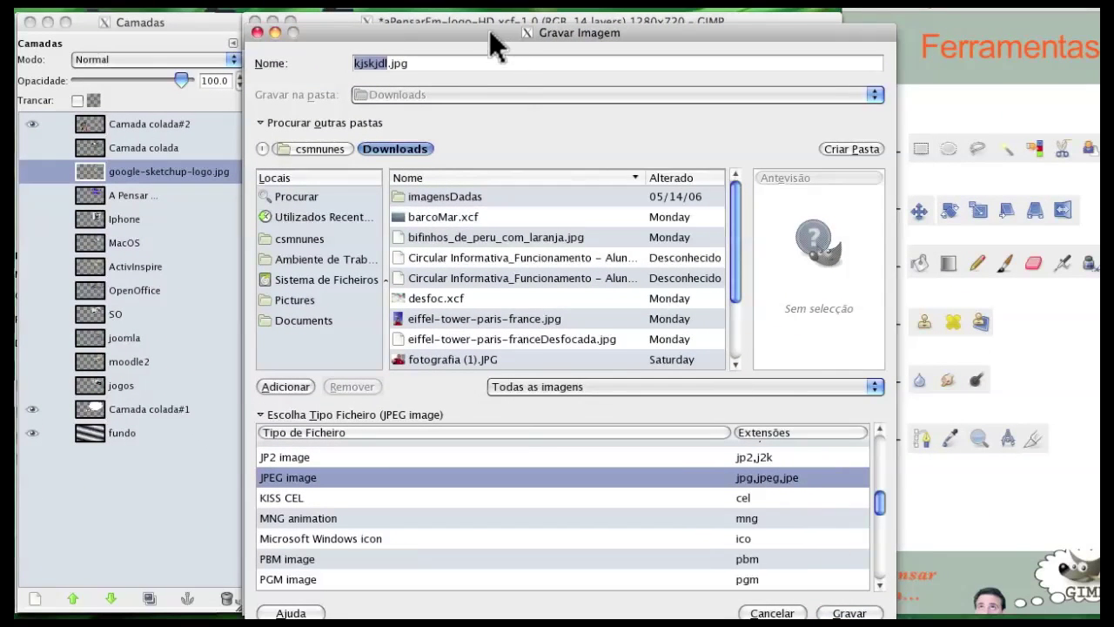
{"action": "left_click_drag", "start_coordinate": [490, 45], "coordinate": [484, 16]}
{"action": "left_click", "coordinate": [844, 584]}
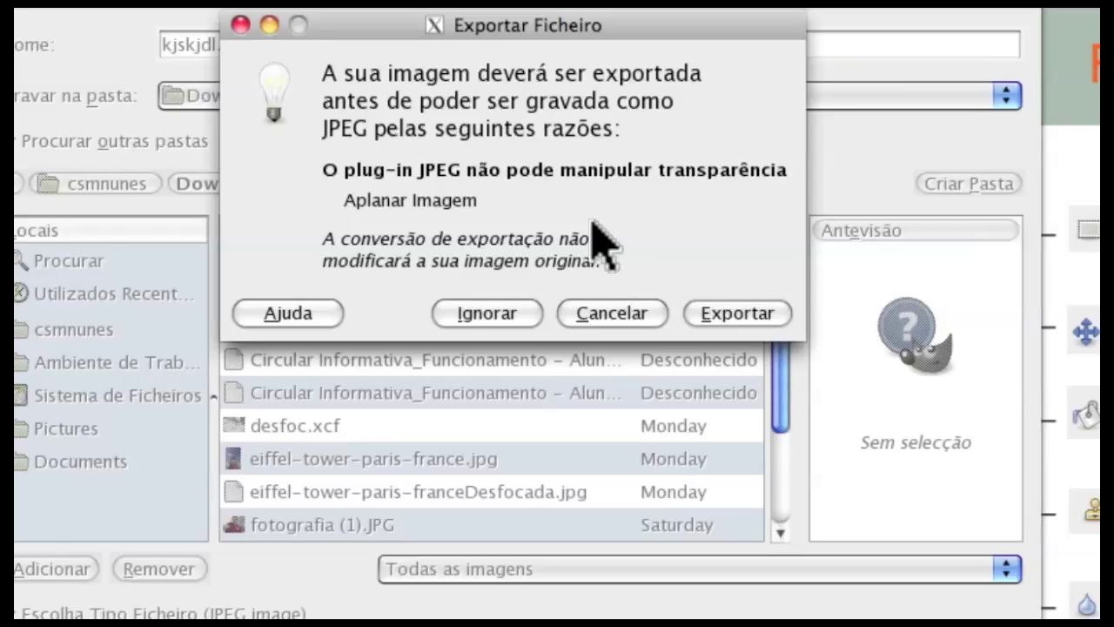
{"action": "left_click", "coordinate": [738, 315]}
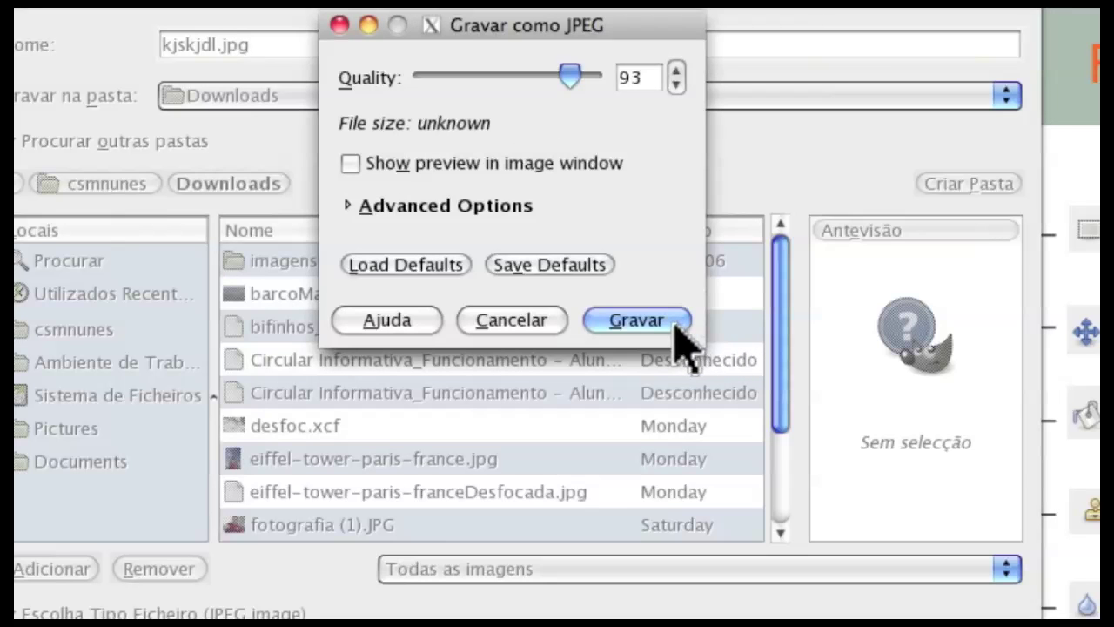
{"action": "left_click", "coordinate": [677, 329]}
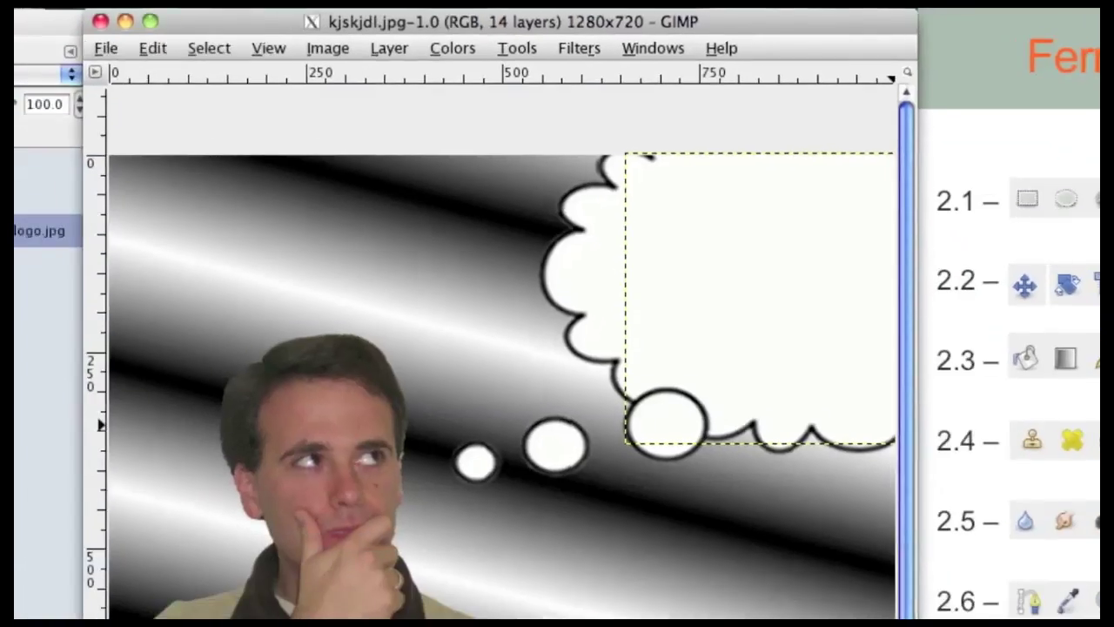
Open the exported kjskjdl.jpg from the Downloads folder in the image viewer
{"action": "left_click", "coordinate": [929, 615]}
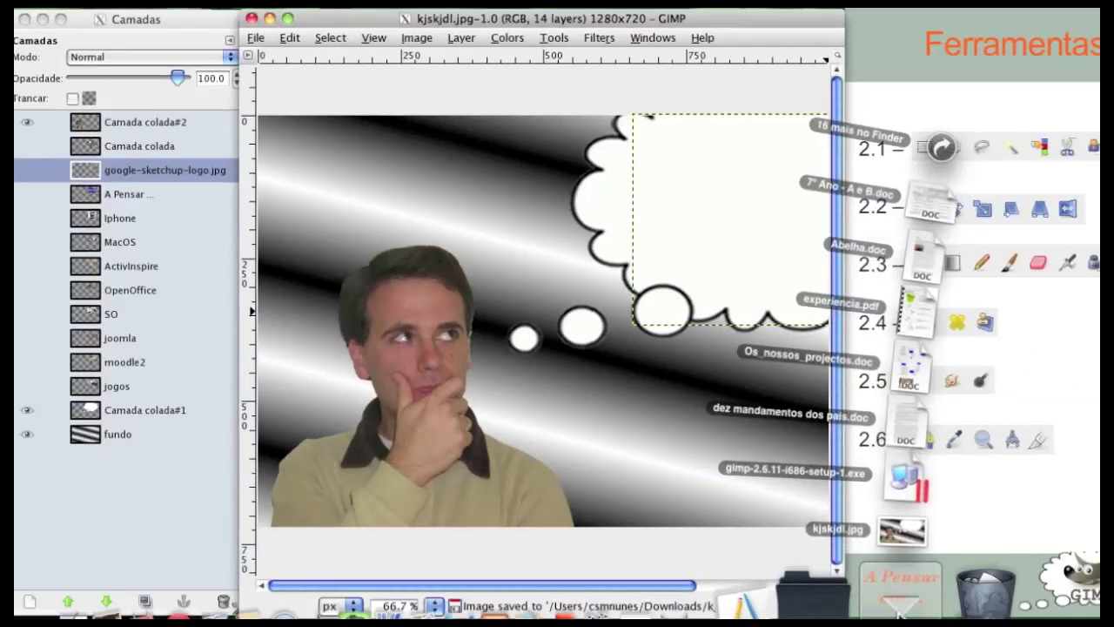
{"action": "left_click", "coordinate": [939, 532]}
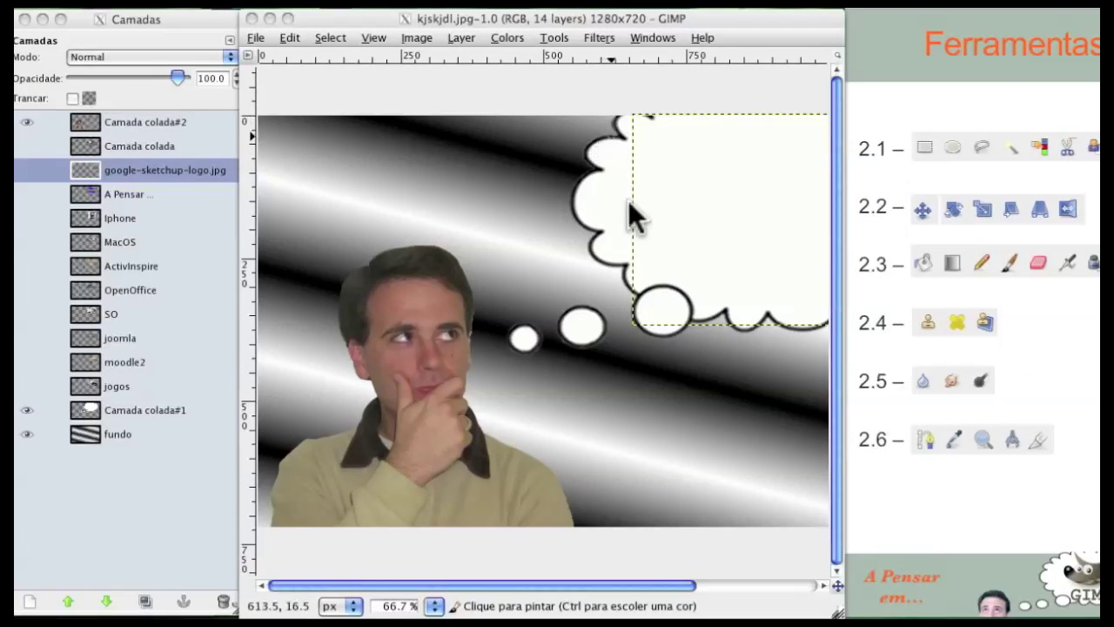
{"action": "mouse_move", "coordinate": [833, 592]}
{"action": "left_click", "coordinate": [920, 585]}
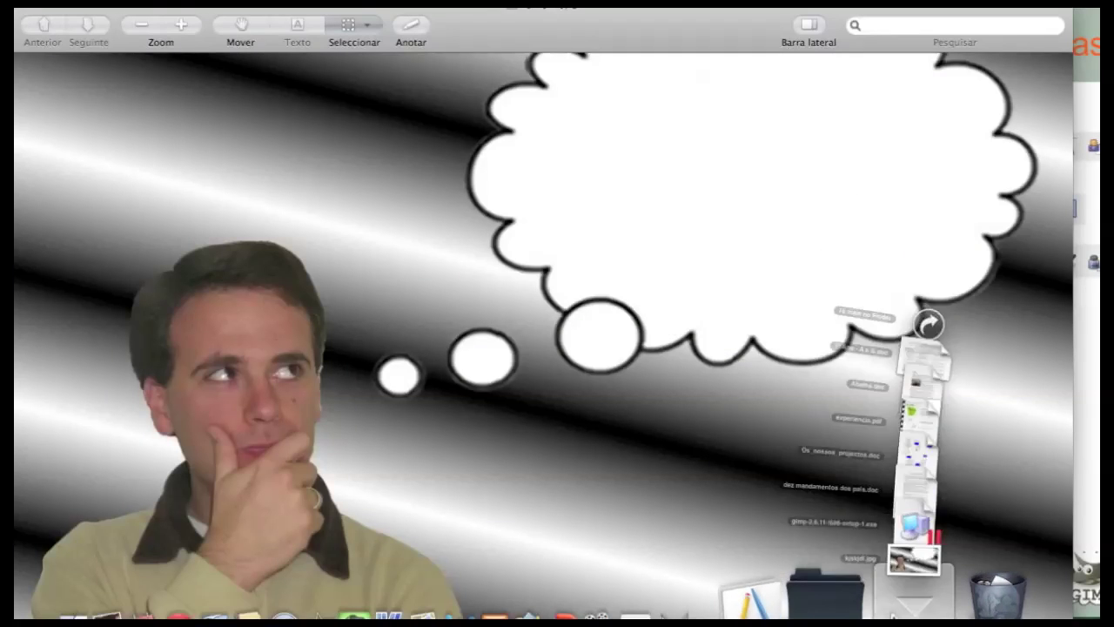
Shrink and reposition the kjskjdl.jpg viewer window to compare it with the GIMP image, and close it
{"action": "left_click", "coordinate": [464, 26]}
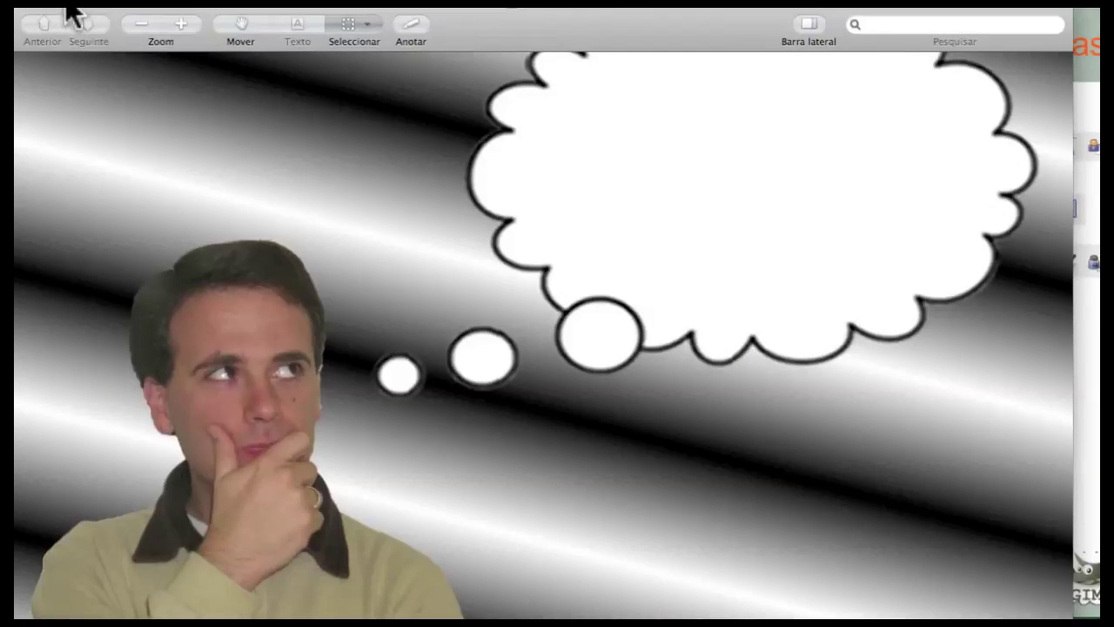
{"action": "key", "text": "F3"}
{"action": "left_click", "coordinate": [758, 283]}
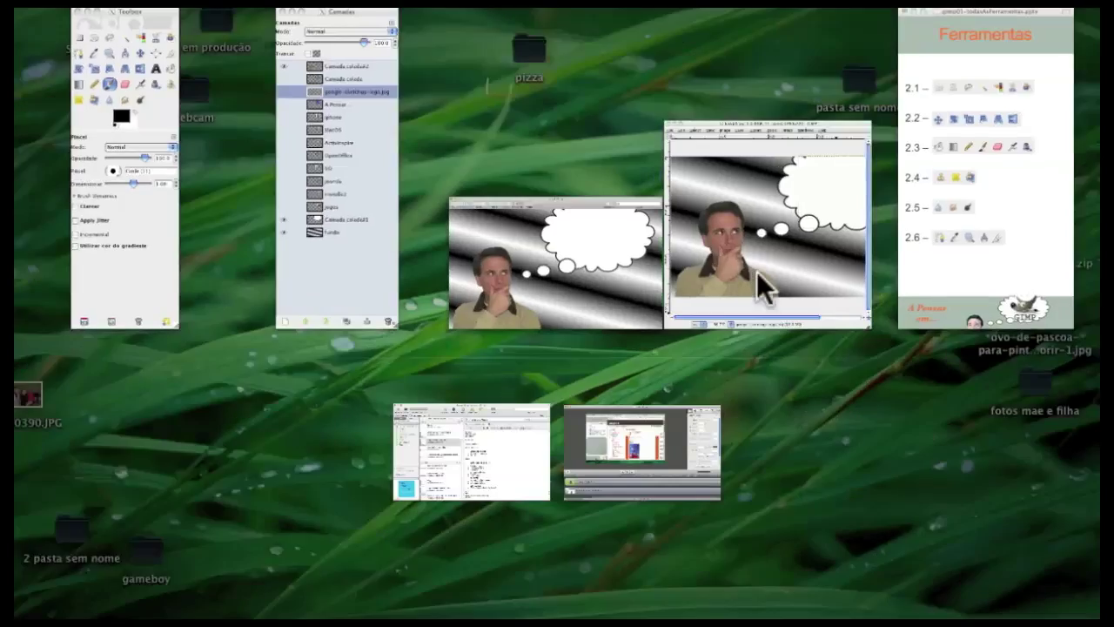
{"action": "left_click", "coordinate": [213, 351]}
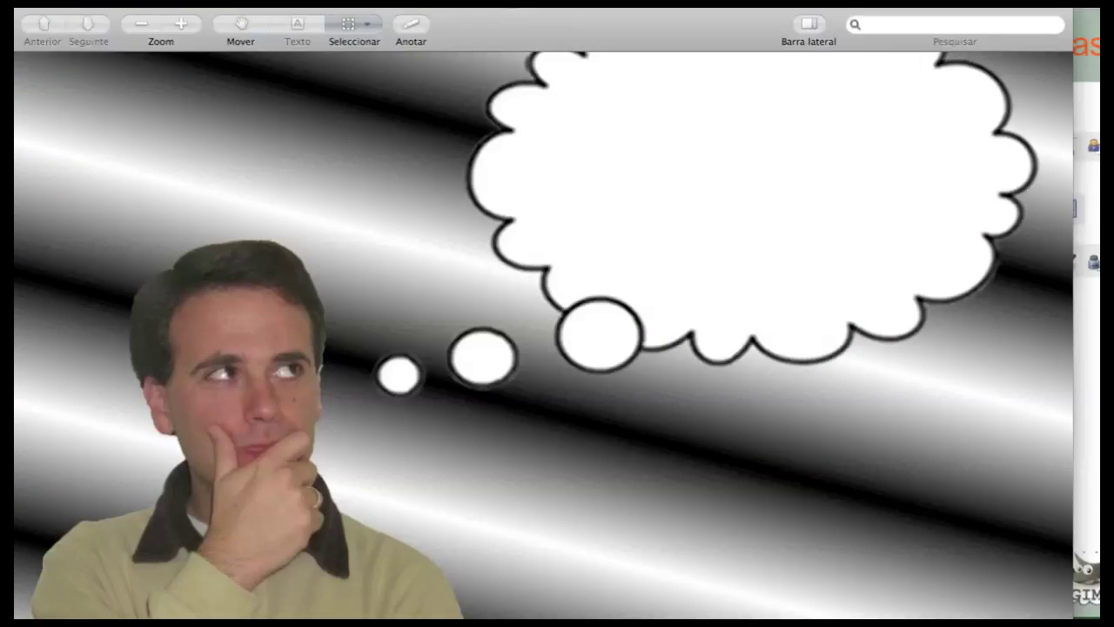
{"action": "left_click_drag", "start_coordinate": [1071, 616], "coordinate": [671, 397]}
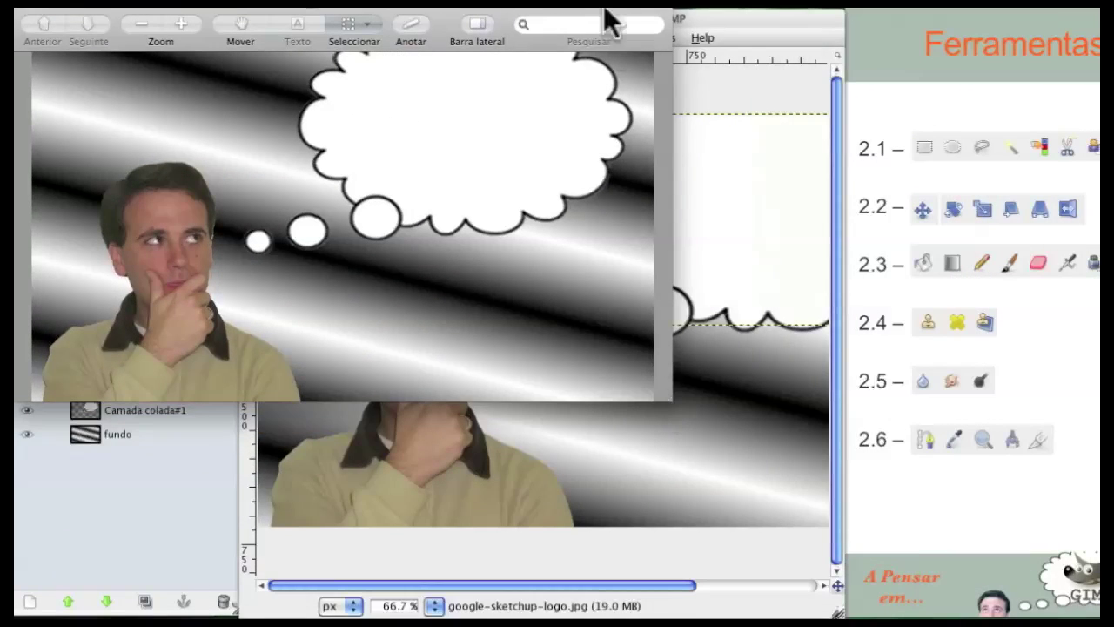
{"action": "left_click_drag", "start_coordinate": [585, 17], "coordinate": [746, 89]}
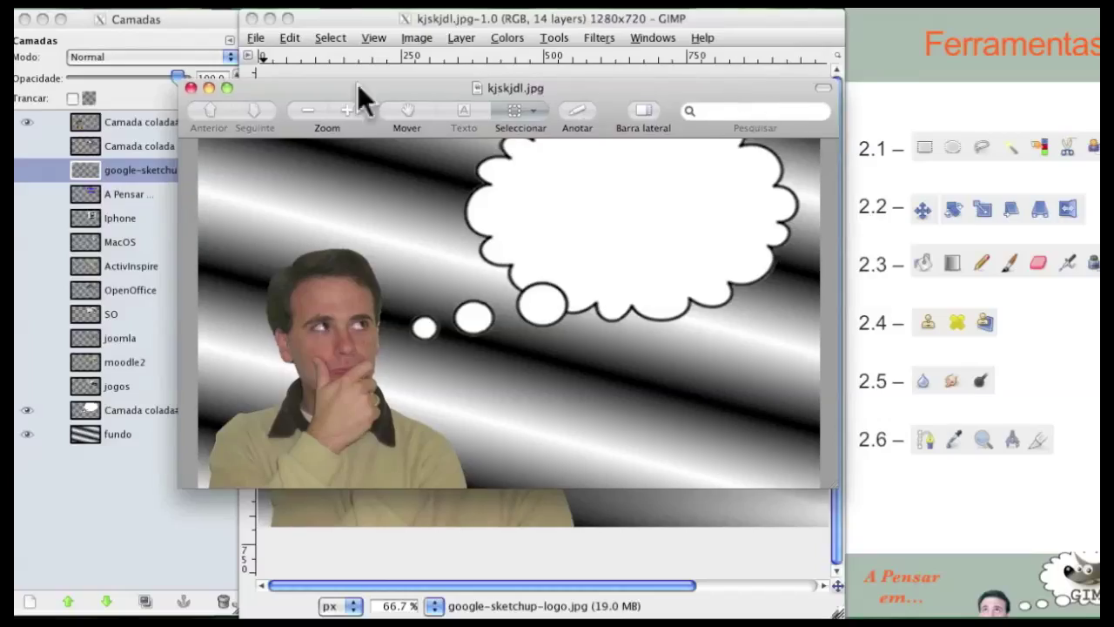
{"action": "left_click", "coordinate": [187, 85]}
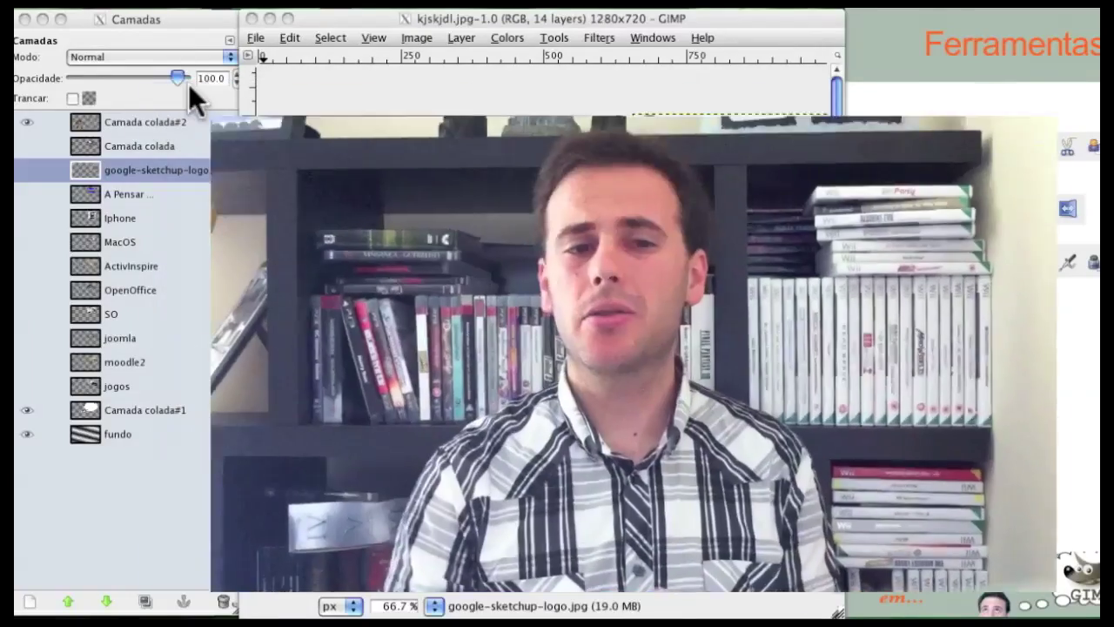